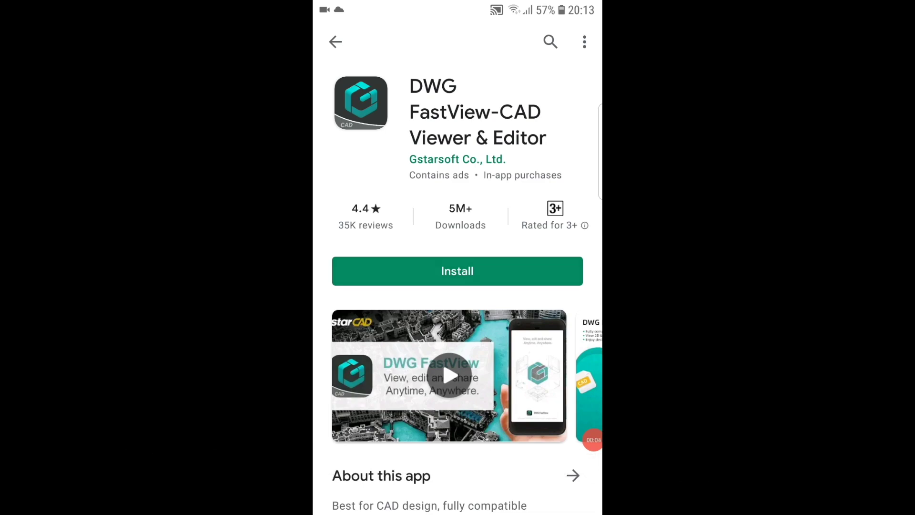
- Install the DWG FastView-CAD Viewer & Editor app and open it
{"action": "left_click", "coordinate": [458, 271]}
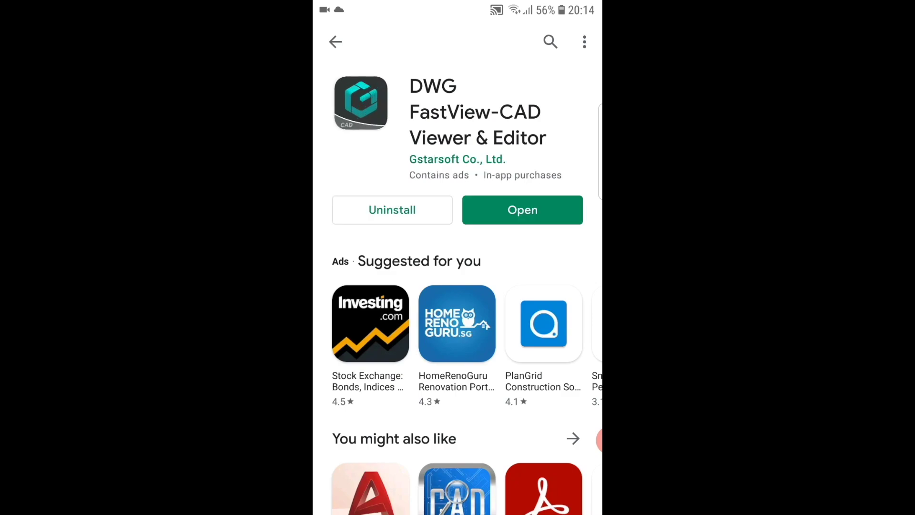
{"action": "left_click", "coordinate": [522, 210]}
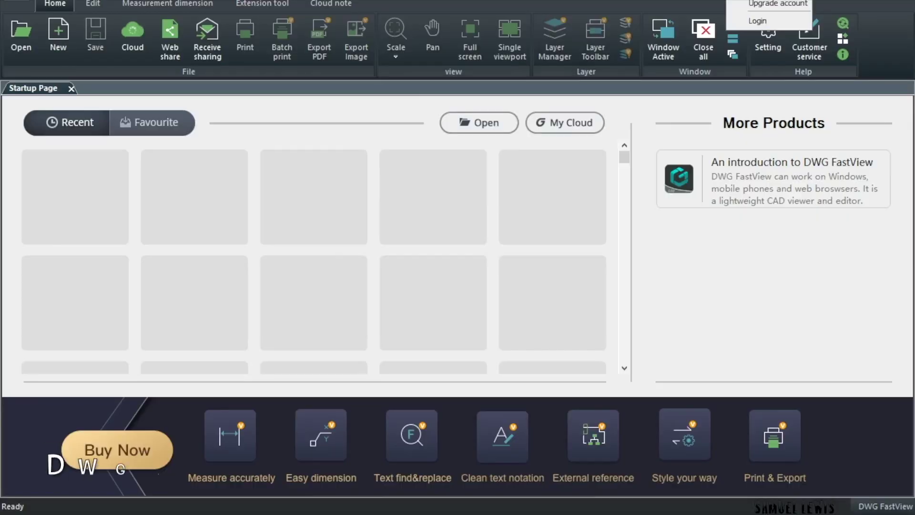
- Open the account login form and activate its e-mail address field
{"action": "left_click", "coordinate": [754, 18]}
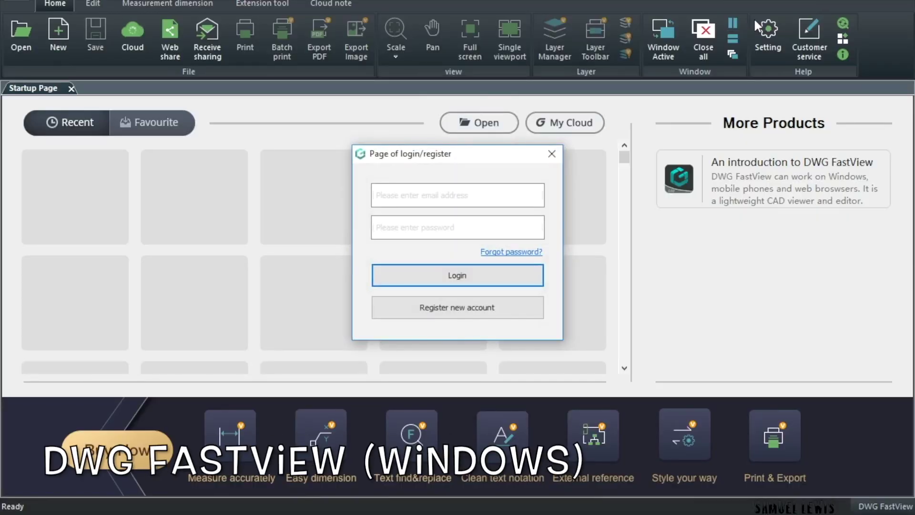
{"action": "left_click", "coordinate": [517, 193]}
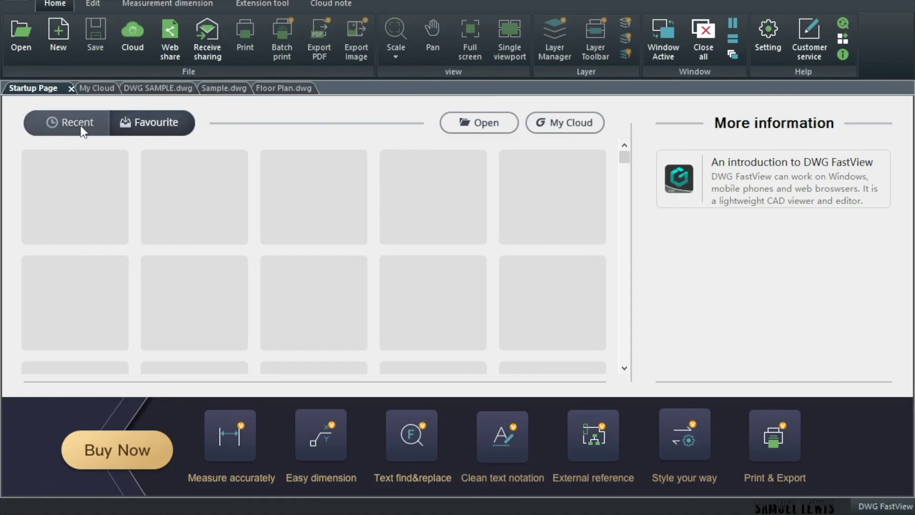
- Show the My Cloud file list and view the file details of DWG SAMPLE.dwg
{"action": "left_click", "coordinate": [95, 92]}
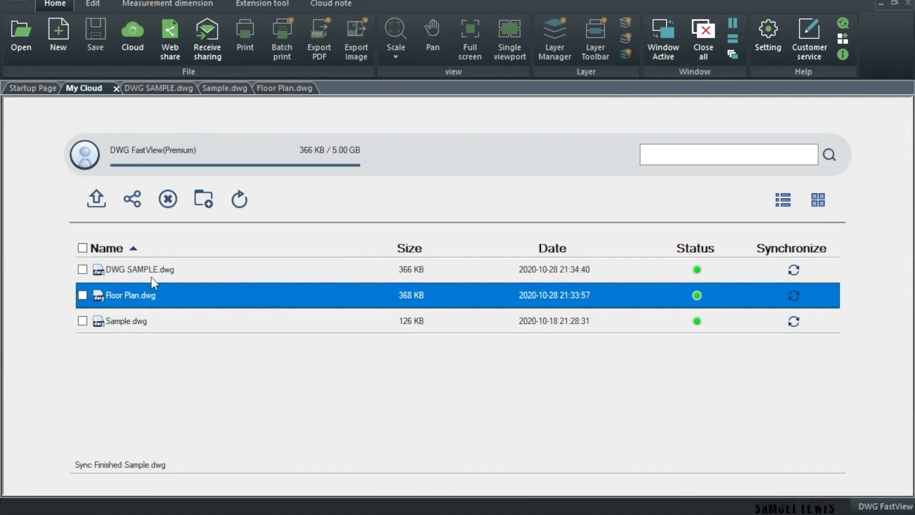
{"action": "mouse_move", "coordinate": [161, 281]}
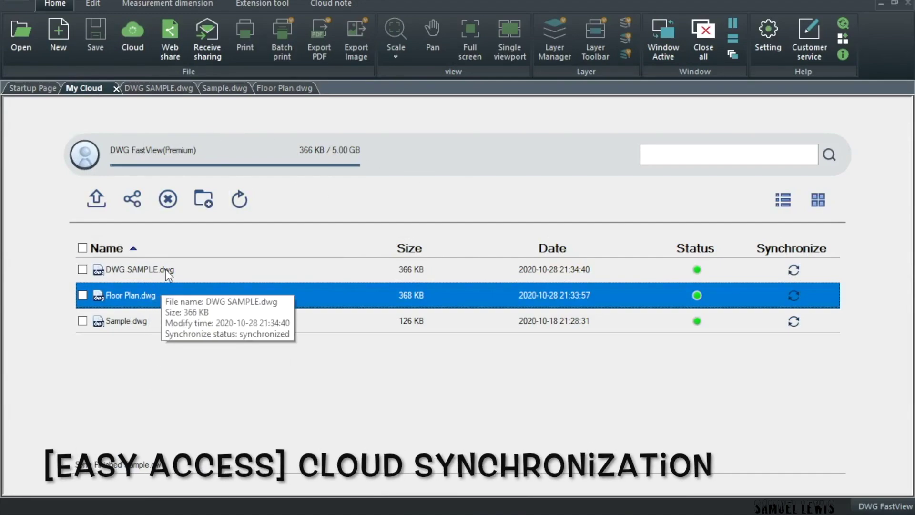
- Bring up DWG SAMPLE.dwg and examine the Computer Lab, Stair No.3 and Vestibule areas of its layout
{"action": "left_click", "coordinate": [155, 89]}
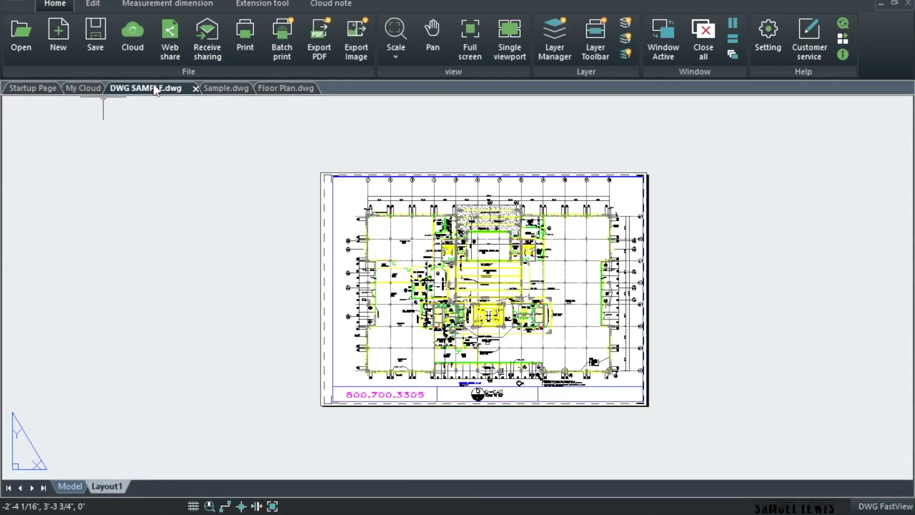
{"action": "scroll", "coordinate": [417, 245], "scroll_direction": "up", "scroll_amount": 10}
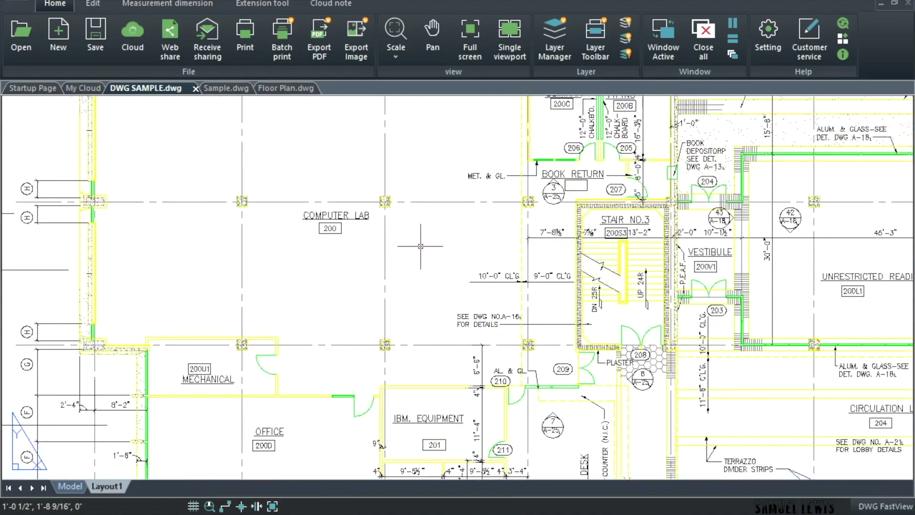
{"action": "scroll", "coordinate": [423, 247], "scroll_direction": "down", "scroll_amount": 1}
{"action": "scroll", "coordinate": [578, 287], "scroll_direction": "up", "scroll_amount": 2}
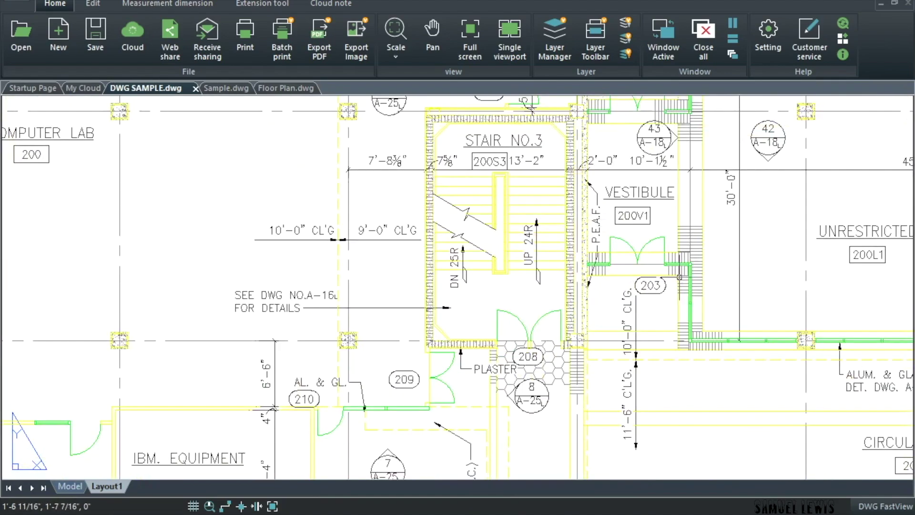
{"action": "scroll", "coordinate": [591, 248], "scroll_direction": "down", "scroll_amount": 10}
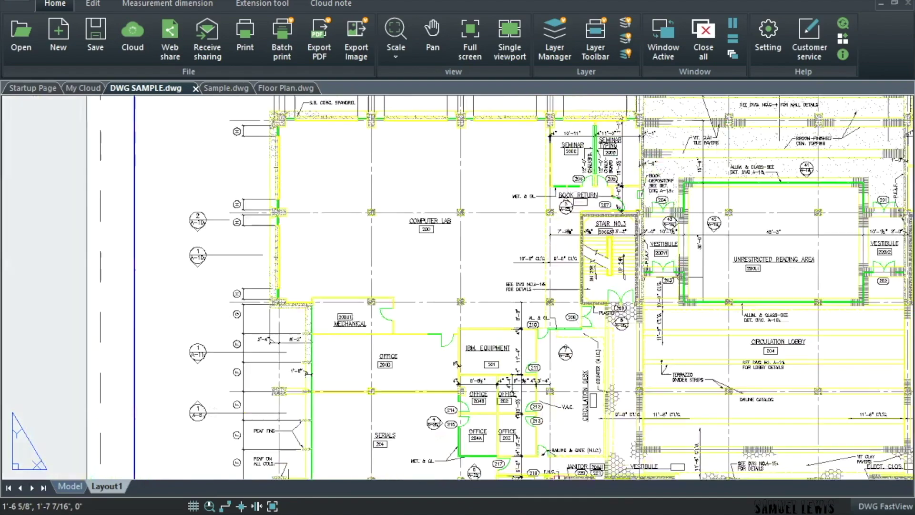
- Examine the Circulation Lobby in the middle of the floor plan and compare it with the overall layout
{"action": "left_click", "coordinate": [431, 38]}
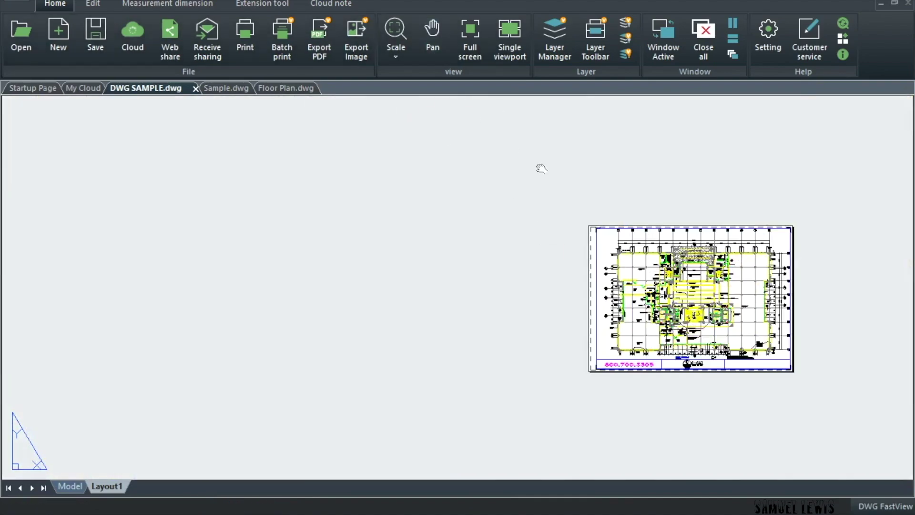
{"action": "left_click_drag", "start_coordinate": [539, 168], "coordinate": [282, 158]}
{"action": "scroll", "coordinate": [429, 225], "scroll_direction": "up", "scroll_amount": 4}
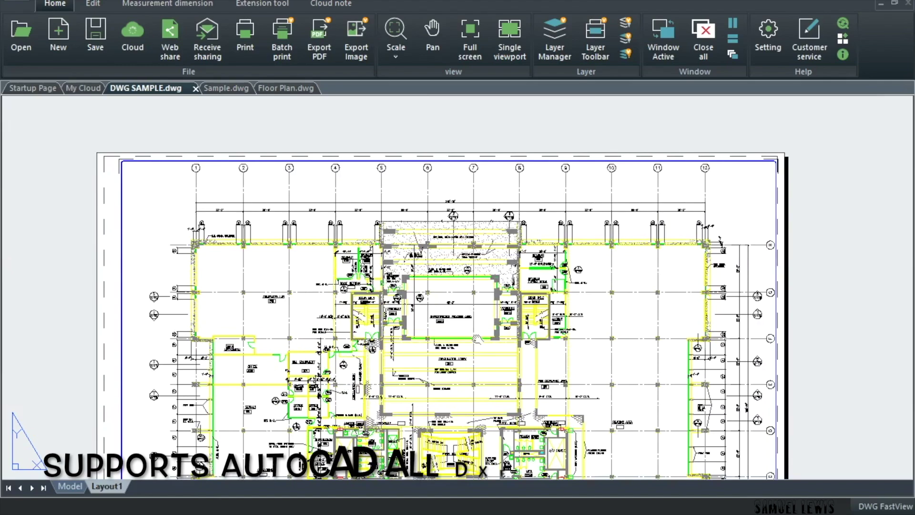
{"action": "scroll", "coordinate": [448, 263], "scroll_direction": "up", "scroll_amount": 5}
{"action": "scroll", "coordinate": [450, 265], "scroll_direction": "up", "scroll_amount": 4}
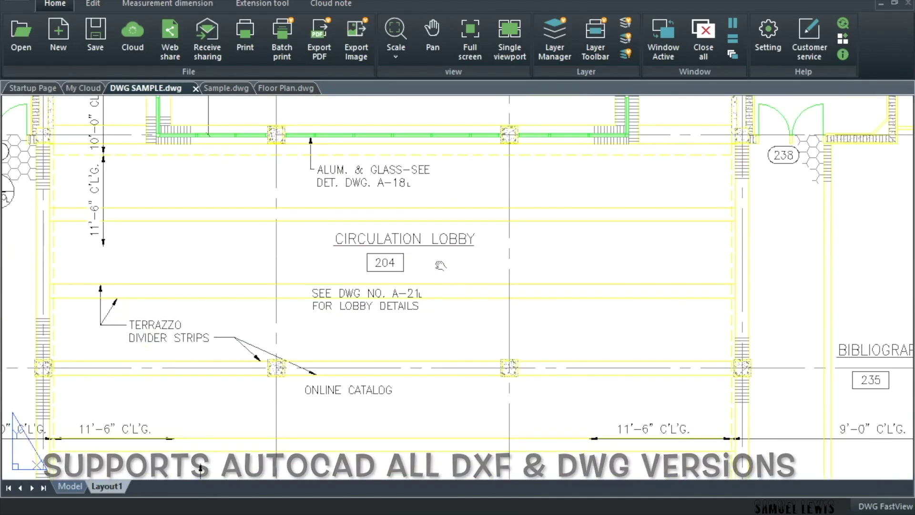
{"action": "scroll", "coordinate": [440, 265], "scroll_direction": "down", "scroll_amount": 7}
{"action": "scroll", "coordinate": [440, 266], "scroll_direction": "down", "scroll_amount": 2}
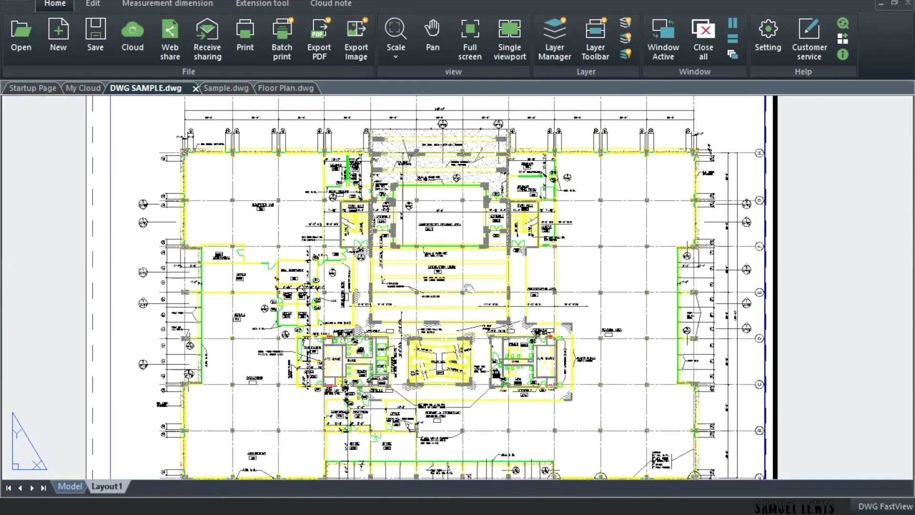
- Inspect the Second Floor Plan label, the Q-CAD title block and the adjoining exterior wall details
{"action": "left_click_drag", "start_coordinate": [504, 338], "coordinate": [414, 227]}
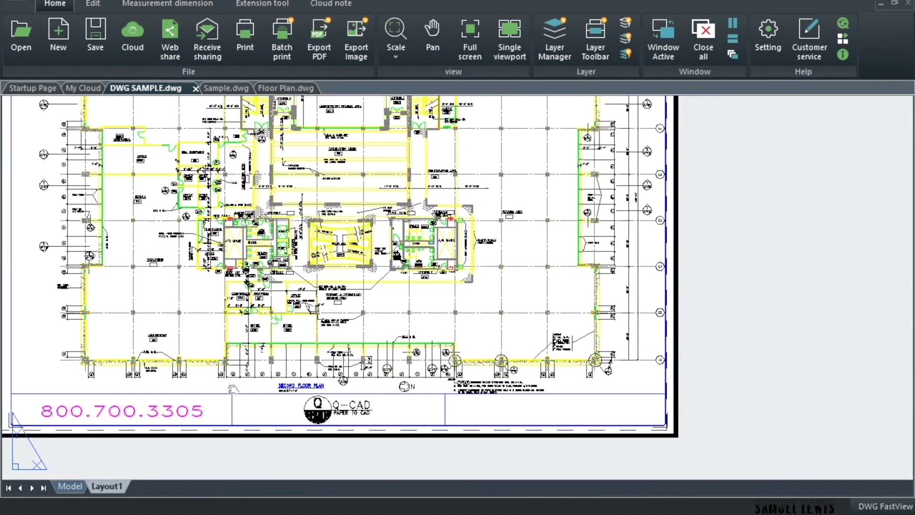
{"action": "scroll", "coordinate": [280, 411], "scroll_direction": "up", "scroll_amount": 6}
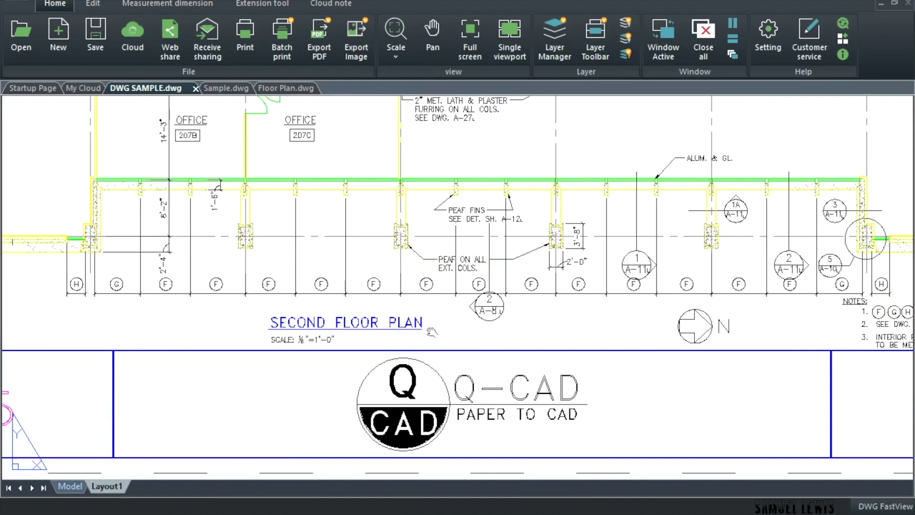
{"action": "left_click_drag", "start_coordinate": [444, 259], "coordinate": [415, 274]}
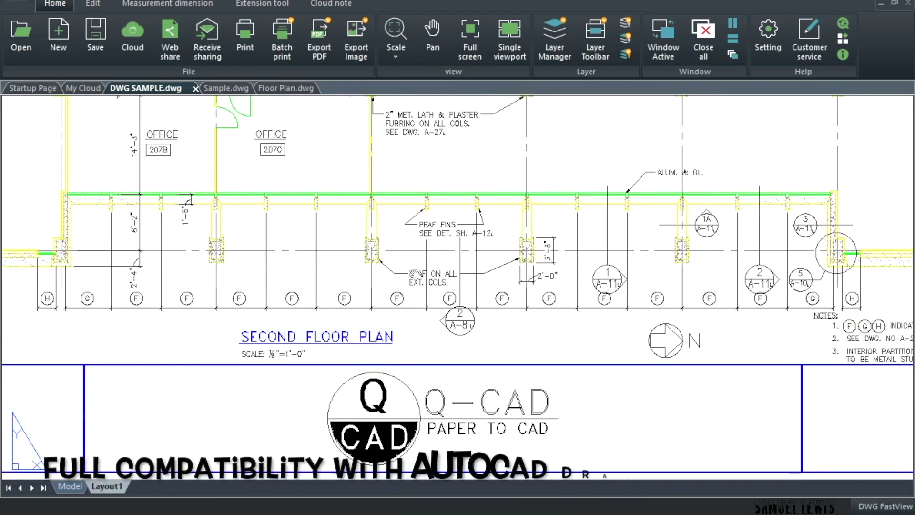
{"action": "left_click_drag", "start_coordinate": [411, 233], "coordinate": [363, 403]}
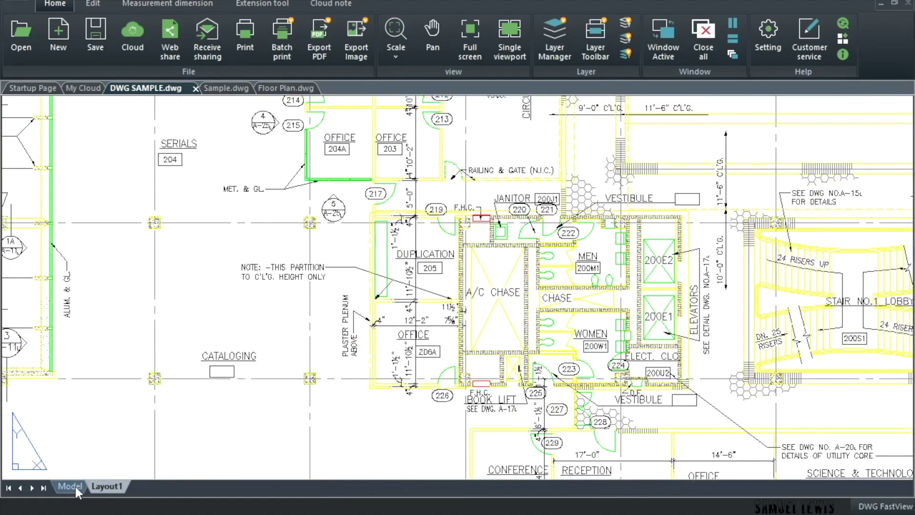
- Inspect the Cataloging area of the layout and view the floor plan in model space
{"action": "scroll", "coordinate": [201, 408], "scroll_direction": "up", "scroll_amount": 2}
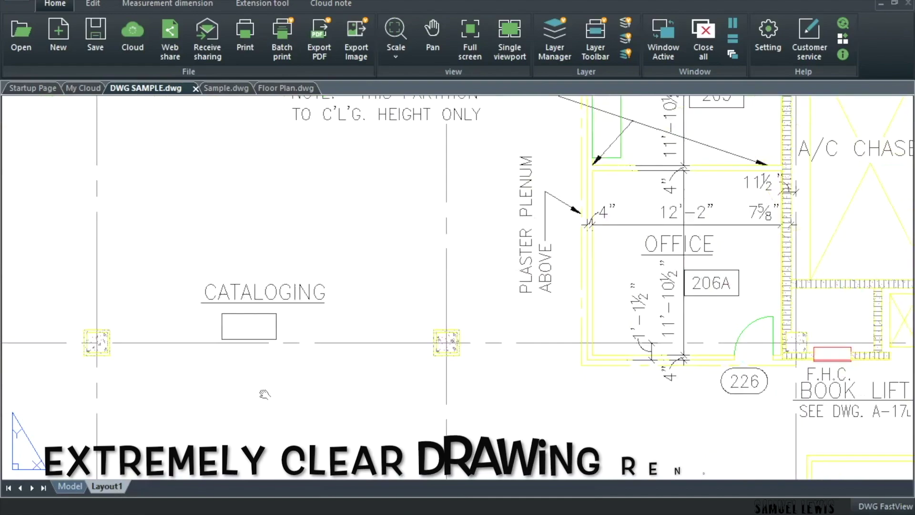
{"action": "scroll", "coordinate": [265, 394], "scroll_direction": "down", "scroll_amount": 2}
{"action": "scroll", "coordinate": [213, 414], "scroll_direction": "down", "scroll_amount": 6}
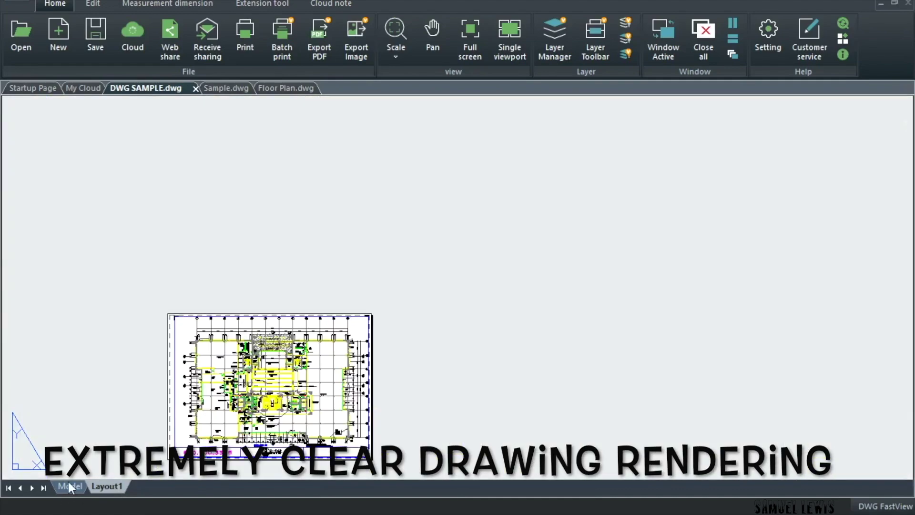
{"action": "scroll", "coordinate": [165, 421], "scroll_direction": "up", "scroll_amount": 3}
{"action": "scroll", "coordinate": [165, 422], "scroll_direction": "up", "scroll_amount": 2}
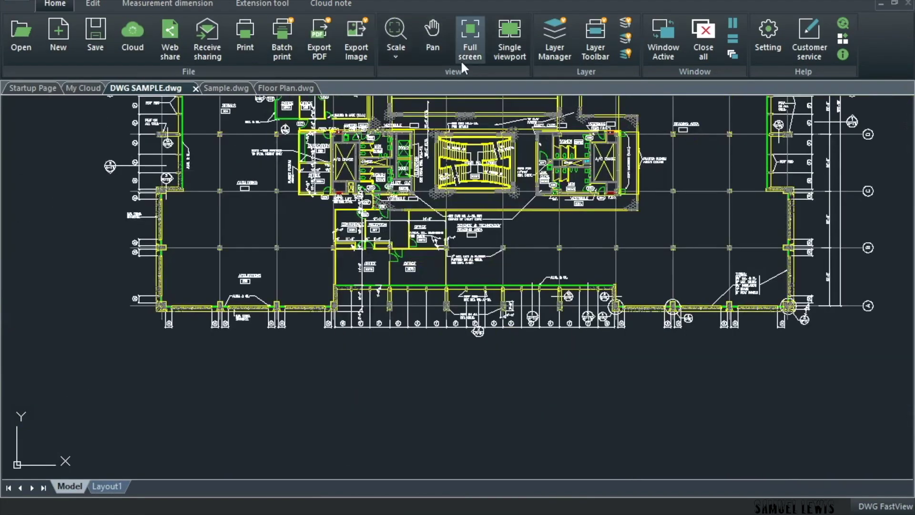
- Open the Layer Manager and look through the drawing's layers and their on, freeze, lock, color and linetype properties
{"action": "left_click", "coordinate": [554, 40]}
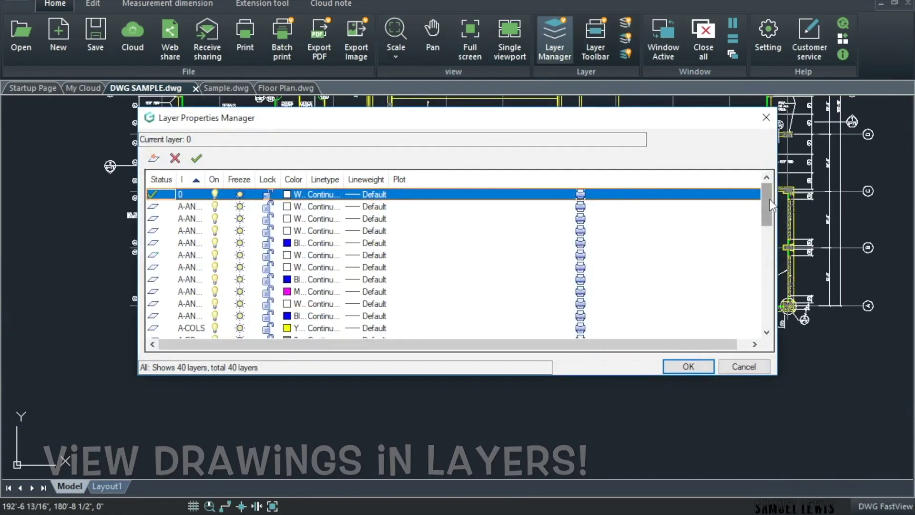
{"action": "left_click_drag", "start_coordinate": [770, 199], "coordinate": [750, 306]}
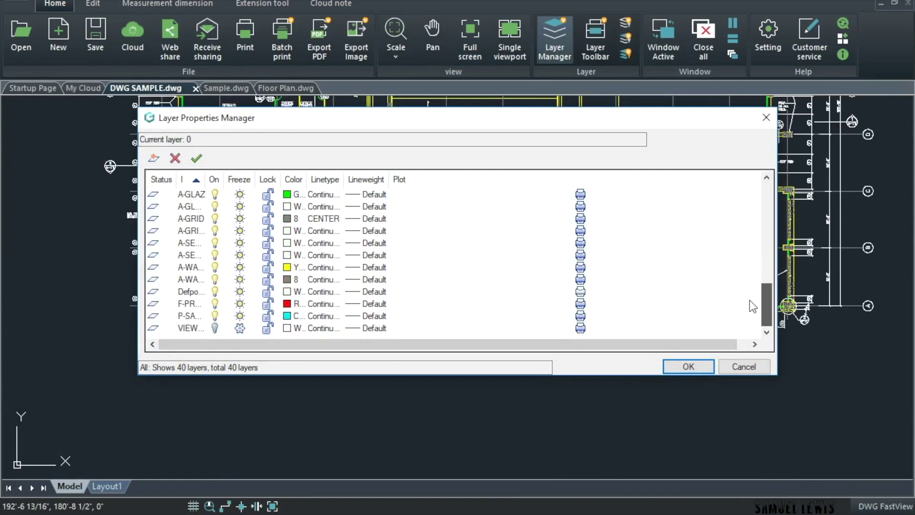
{"action": "left_click", "coordinate": [192, 205]}
{"action": "left_click", "coordinate": [190, 230]}
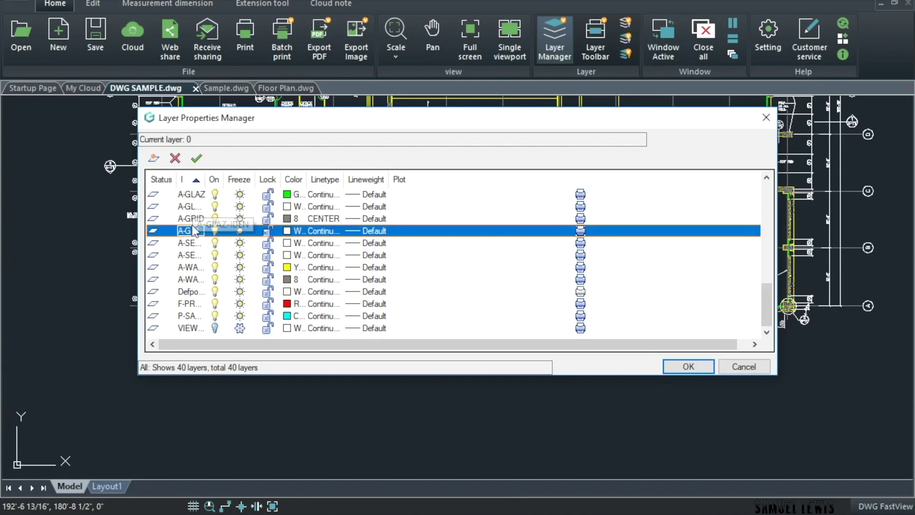
{"action": "left_click", "coordinate": [187, 278]}
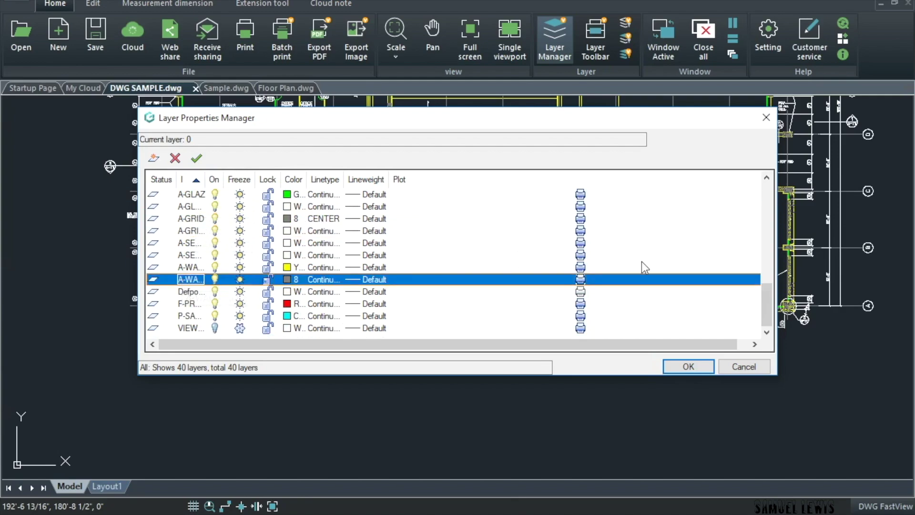
{"action": "scroll", "coordinate": [466, 273], "scroll_direction": "up", "scroll_amount": 10}
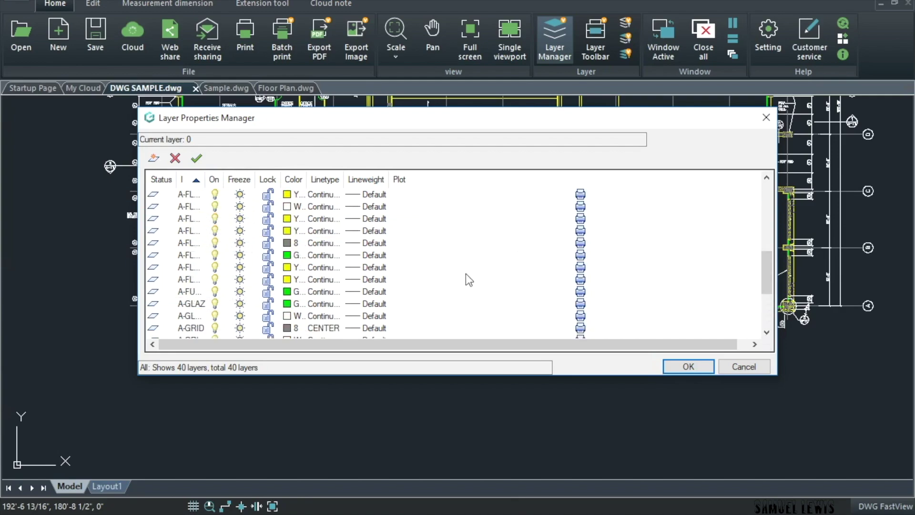
{"action": "left_click", "coordinate": [218, 230]}
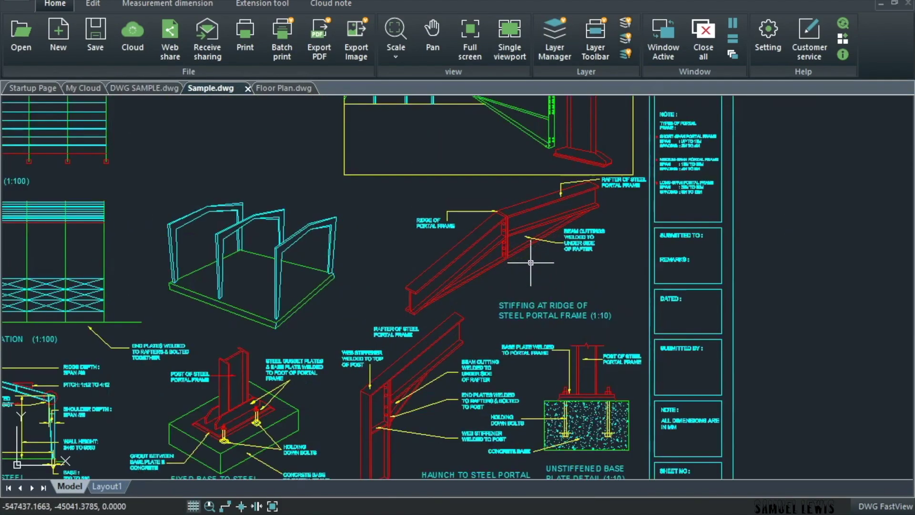
- Examine the ridge stiffening detail and the 3D portal frame view in Sample.dwg
{"action": "scroll", "coordinate": [530, 249], "scroll_direction": "up", "scroll_amount": 6}
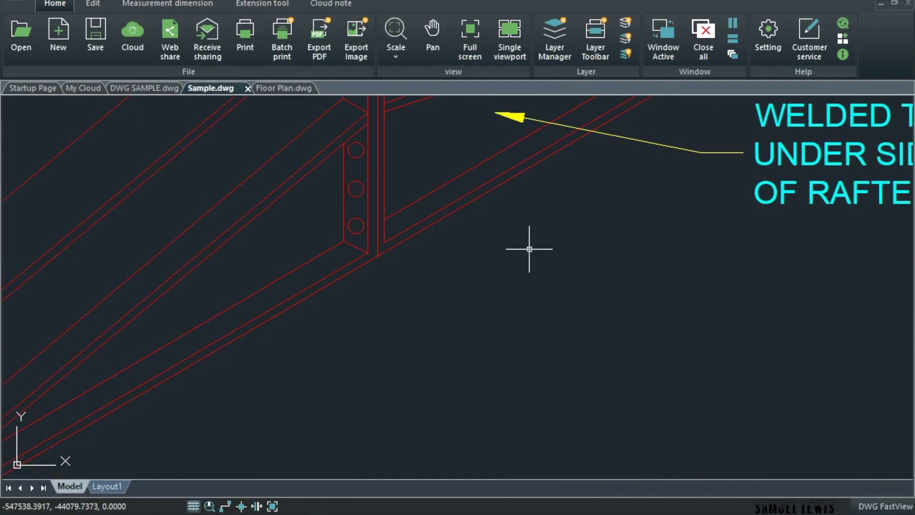
{"action": "mouse_move", "coordinate": [409, 151]}
{"action": "middle_mouse_down"}
{"action": "mouse_move", "coordinate": [501, 357]}
{"action": "mouse_move", "coordinate": [521, 350]}
{"action": "mouse_move", "coordinate": [266, 386]}
{"action": "mouse_move", "coordinate": [261, 396]}
{"action": "mouse_move", "coordinate": [650, 180]}
{"action": "mouse_move", "coordinate": [580, 233]}
{"action": "mouse_move", "coordinate": [606, 192]}
{"action": "middle_mouse_up"}
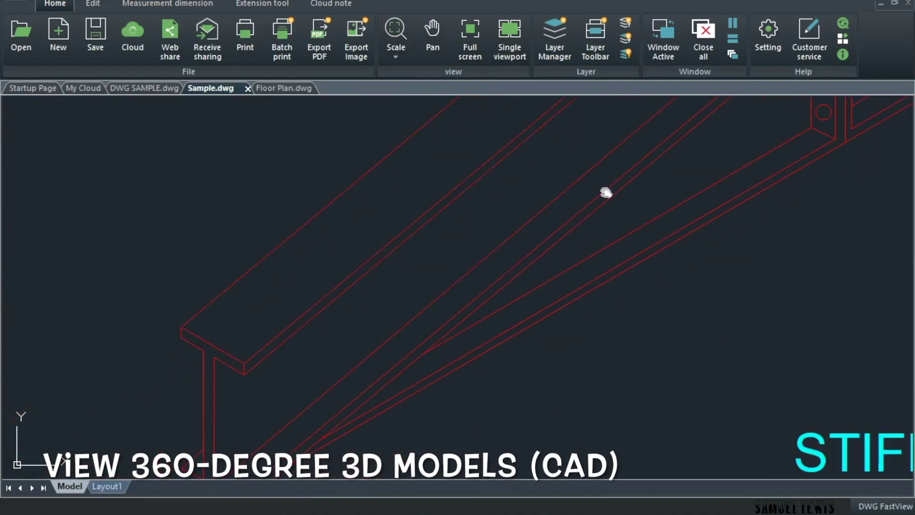
{"action": "scroll", "coordinate": [633, 326], "scroll_direction": "down", "scroll_amount": 5}
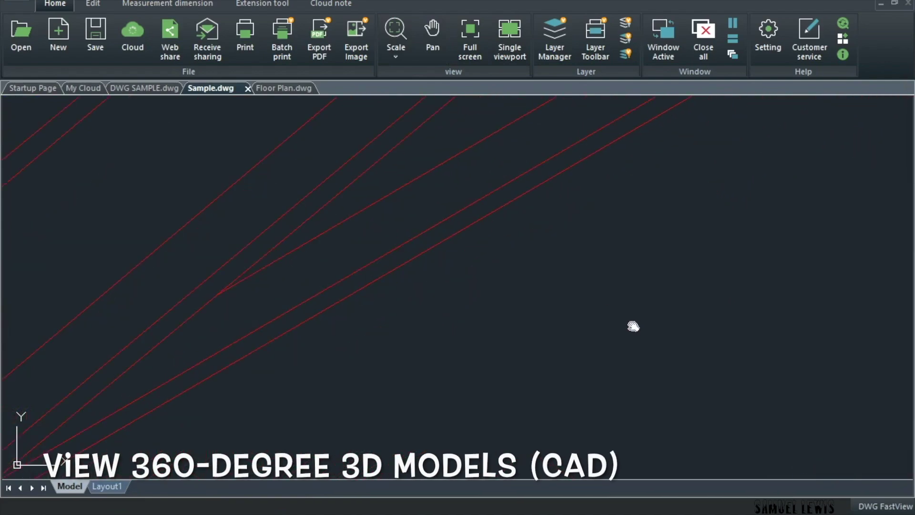
{"action": "left_click_drag", "start_coordinate": [441, 334], "coordinate": [482, 364]}
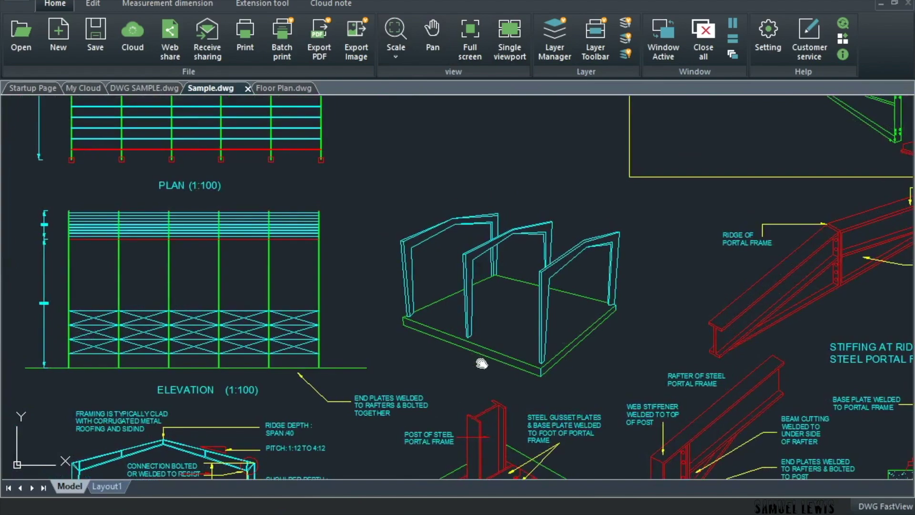
{"action": "scroll", "coordinate": [525, 326], "scroll_direction": "up", "scroll_amount": 3}
{"action": "left_click_drag", "start_coordinate": [528, 277], "coordinate": [523, 478]}
{"action": "scroll", "coordinate": [514, 391], "scroll_direction": "down", "scroll_amount": 5}
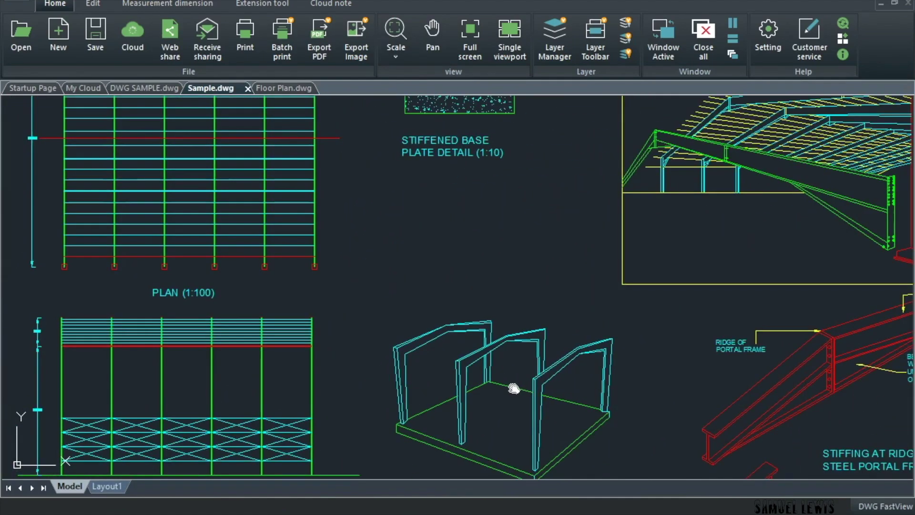
- Examine the stiffened base plate detail with its holding down bolts, gusset plate and concrete base
{"action": "left_click_drag", "start_coordinate": [299, 368], "coordinate": [339, 464]}
{"action": "scroll", "coordinate": [492, 145], "scroll_direction": "up", "scroll_amount": 2}
{"action": "left_click_drag", "start_coordinate": [492, 145], "coordinate": [450, 259]}
{"action": "scroll", "coordinate": [449, 259], "scroll_direction": "up", "scroll_amount": 3}
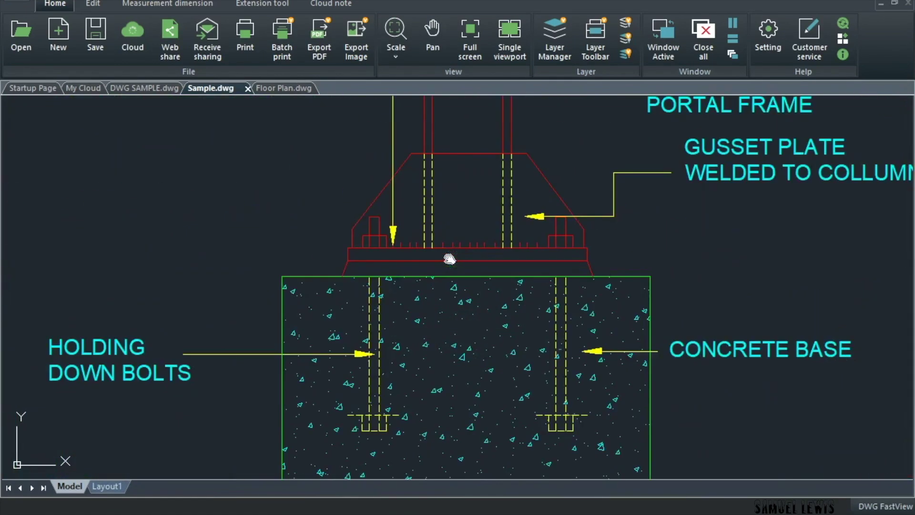
{"action": "scroll", "coordinate": [452, 279], "scroll_direction": "down", "scroll_amount": 3}
{"action": "left_click_drag", "start_coordinate": [453, 394], "coordinate": [562, 229]}
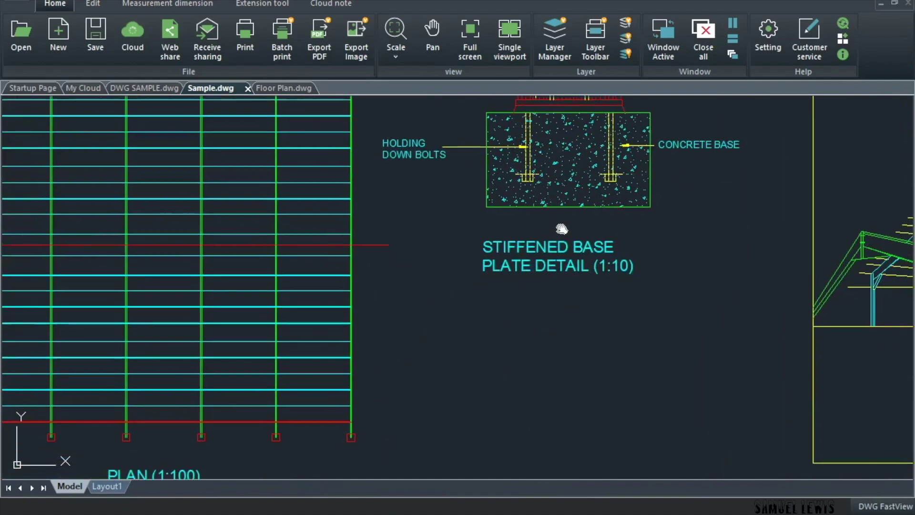
- View the 1:100 plan and elevation drawings of the portal frame building
{"action": "left_click_drag", "start_coordinate": [297, 336], "coordinate": [630, 220]}
{"action": "middle_click_drag", "start_coordinate": [629, 220], "coordinate": [624, 113]}
{"action": "middle_click_drag", "start_coordinate": [558, 337], "coordinate": [547, 176]}
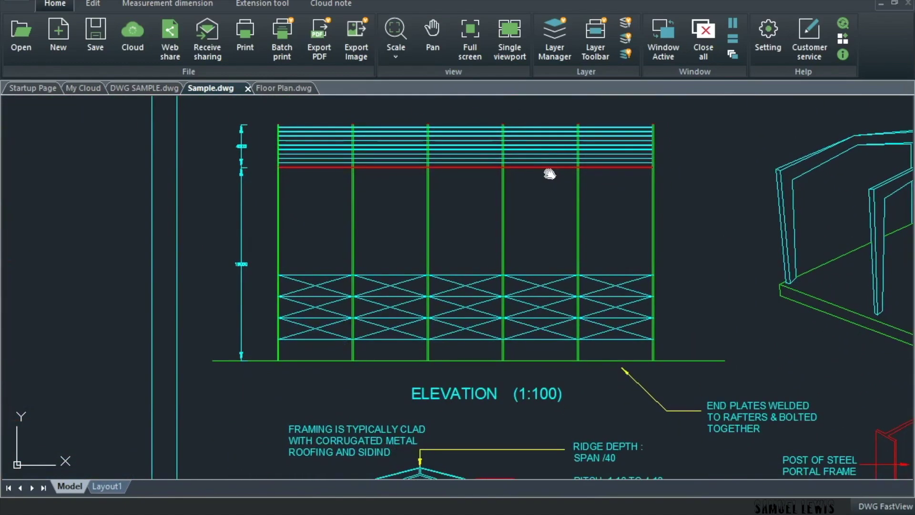
- Examine the 1:200 medium span steel portal frame section, then the haunch and unstiffened base plate details in Sample.dwg
{"action": "mouse_move", "coordinate": [549, 307]}
{"action": "left_mouse_down"}
{"action": "mouse_move", "coordinate": [560, 62]}
{"action": "mouse_move", "coordinate": [574, 28]}
{"action": "left_mouse_up"}
{"action": "scroll", "coordinate": [559, 222], "scroll_direction": "up", "scroll_amount": 2}
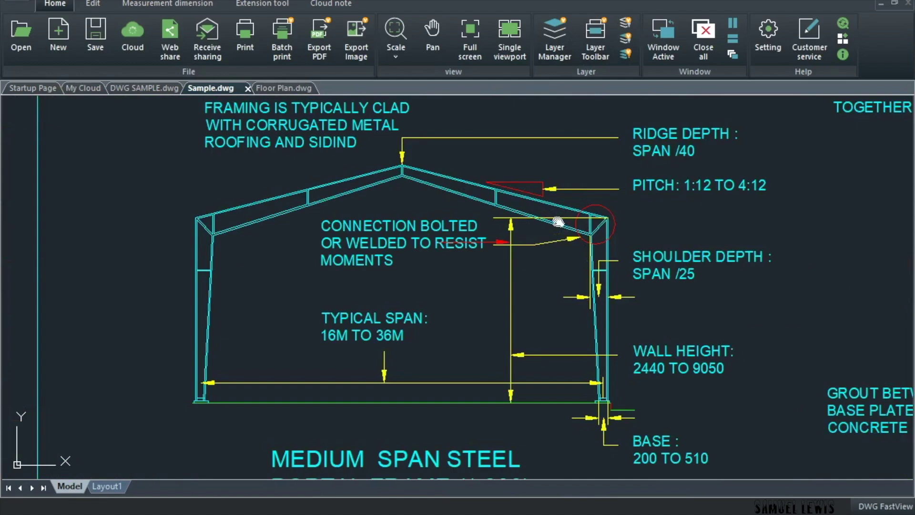
{"action": "left_click_drag", "start_coordinate": [525, 214], "coordinate": [524, 227]}
{"action": "middle_click_drag", "start_coordinate": [524, 227], "coordinate": [523, 235]}
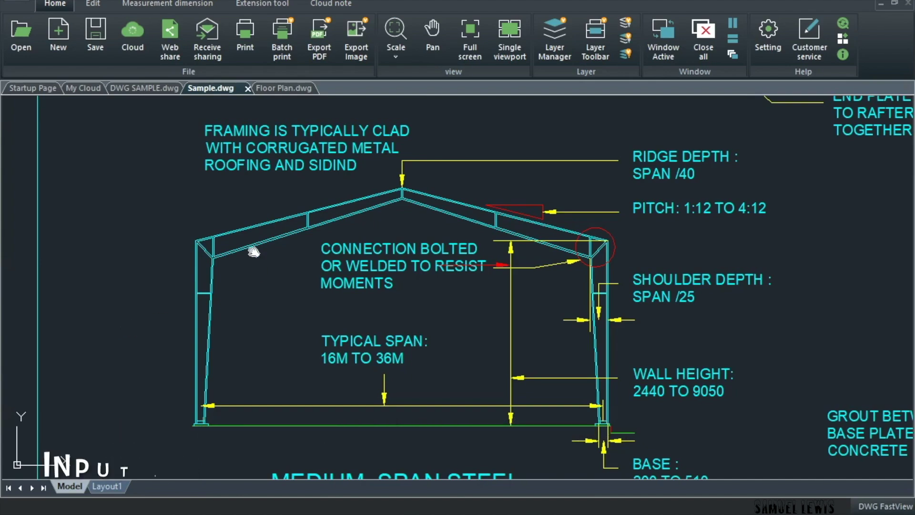
{"action": "scroll", "coordinate": [245, 249], "scroll_direction": "down", "scroll_amount": 1}
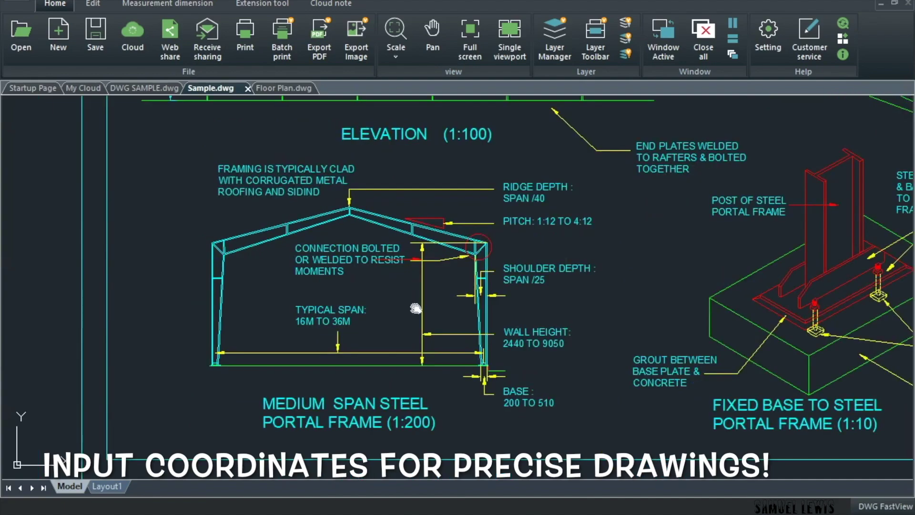
{"action": "left_click_drag", "start_coordinate": [525, 291], "coordinate": [219, 284]}
{"action": "left_click_drag", "start_coordinate": [531, 266], "coordinate": [281, 274]}
{"action": "left_click_drag", "start_coordinate": [553, 255], "coordinate": [302, 265]}
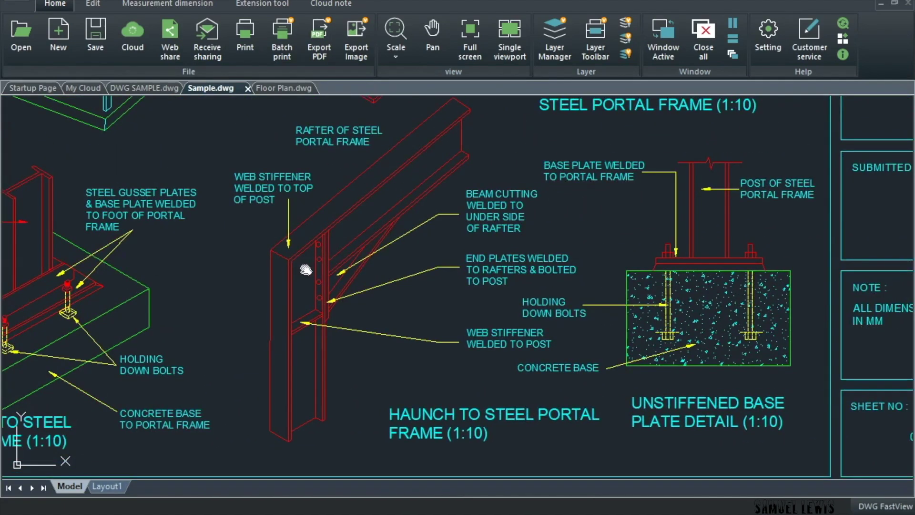
- Switch to Floor Plan.dwg and measure the distance along the upper edge of the bed beside the kitchen wall
{"action": "left_click", "coordinate": [283, 88]}
{"action": "left_click", "coordinate": [194, 6]}
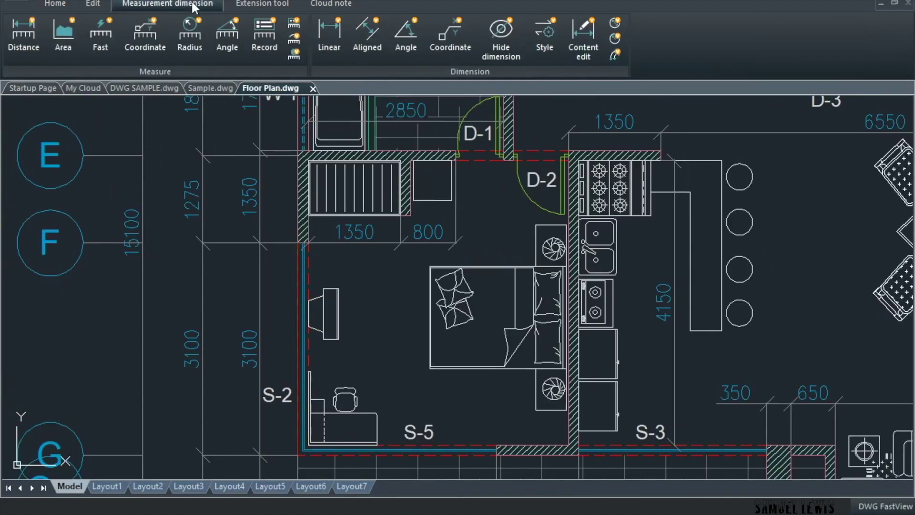
{"action": "left_click", "coordinate": [19, 29]}
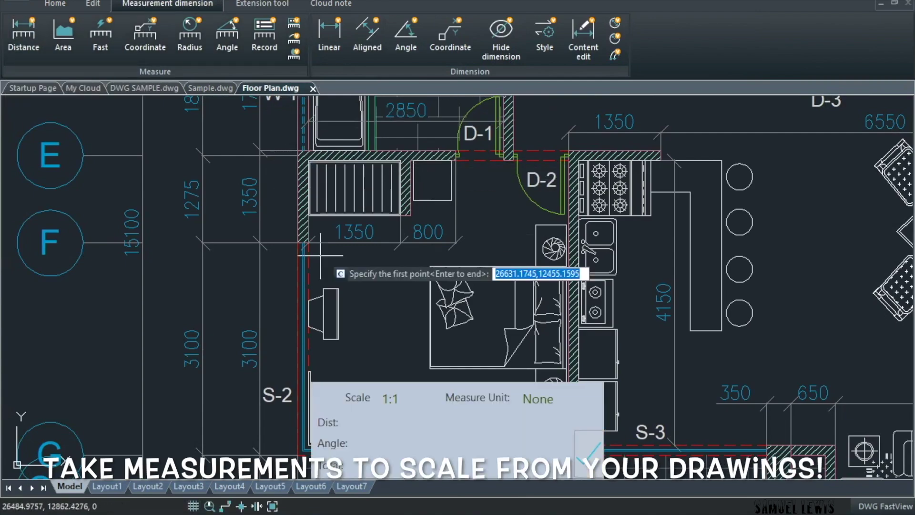
{"action": "left_click", "coordinate": [431, 266]}
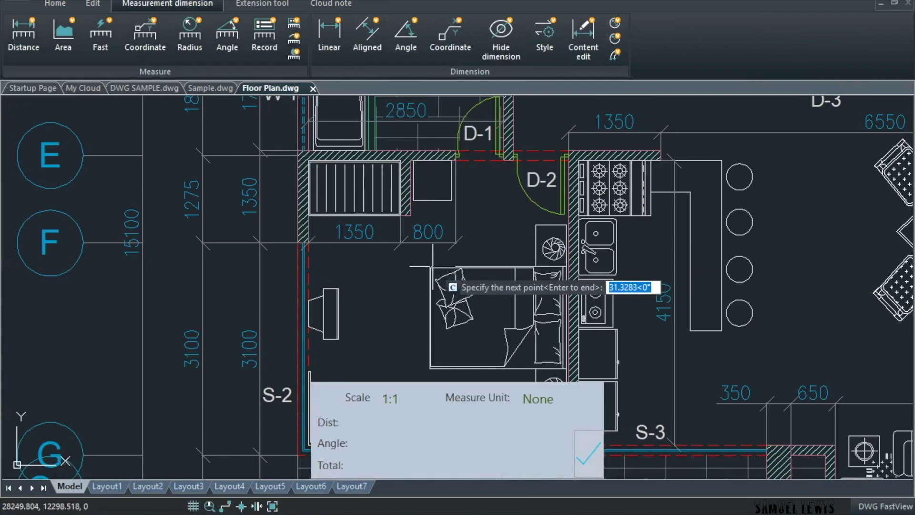
{"action": "left_click", "coordinate": [570, 266]}
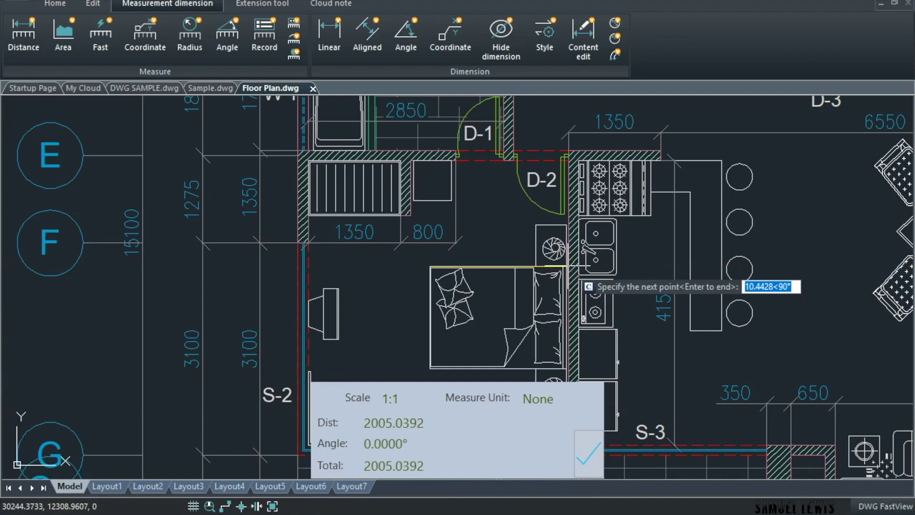
- Query the X and Y coordinates of the bed's corners and of points on the furniture along the S-2 wall
{"action": "left_click", "coordinate": [135, 41]}
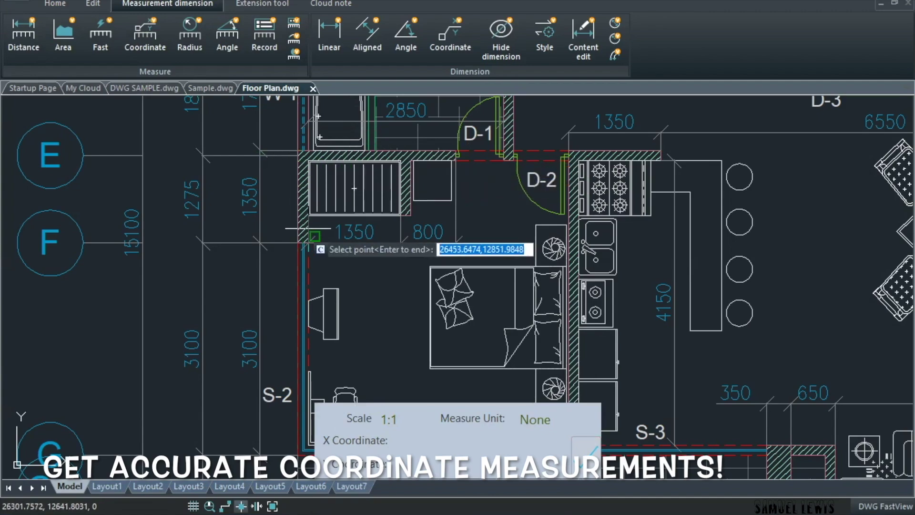
{"action": "left_click", "coordinate": [430, 266]}
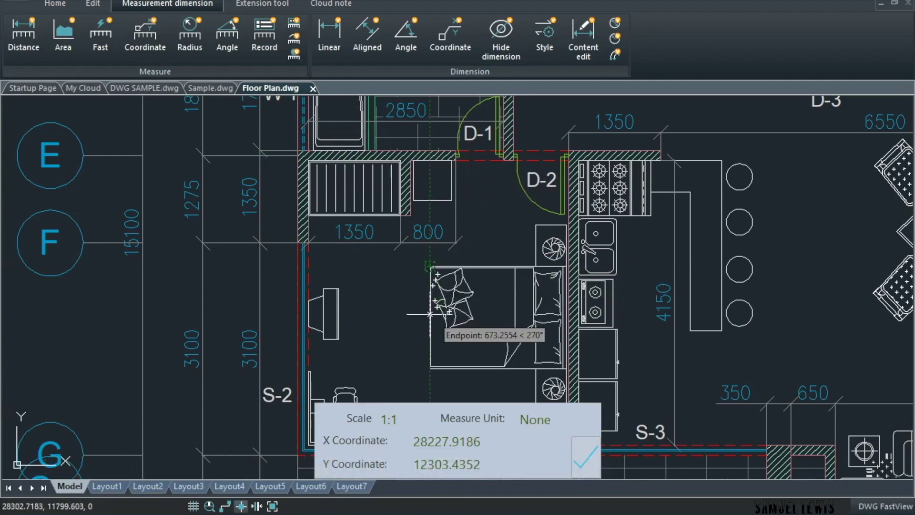
{"action": "left_click", "coordinate": [430, 366]}
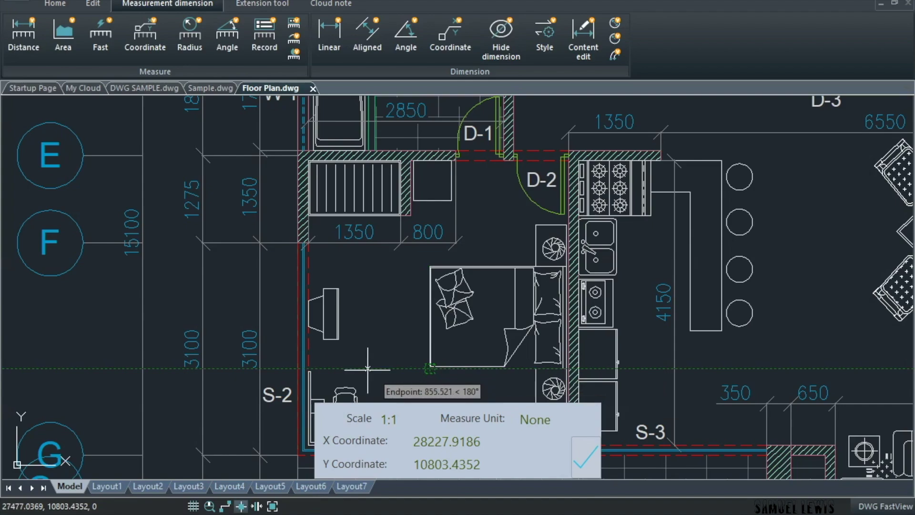
{"action": "left_click", "coordinate": [309, 371]}
{"action": "left_click", "coordinate": [323, 338]}
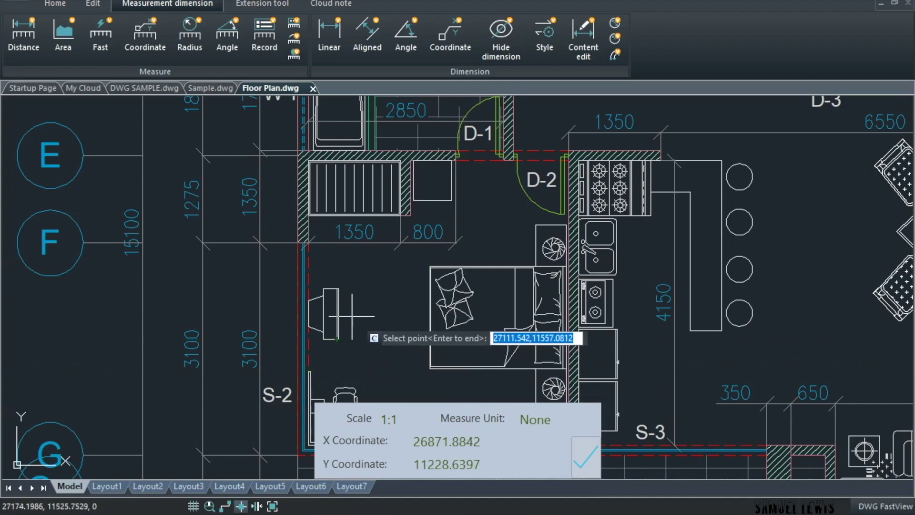
{"action": "left_click", "coordinate": [336, 289]}
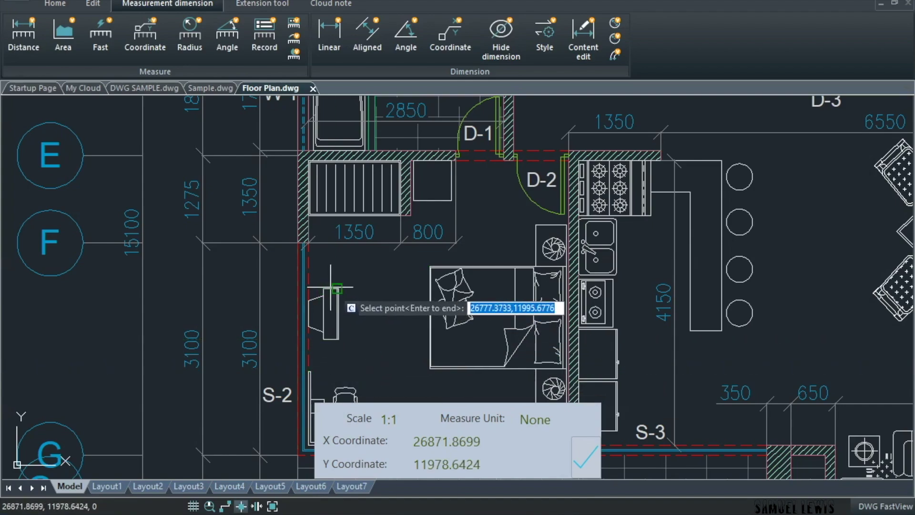
{"action": "left_click", "coordinate": [433, 285]}
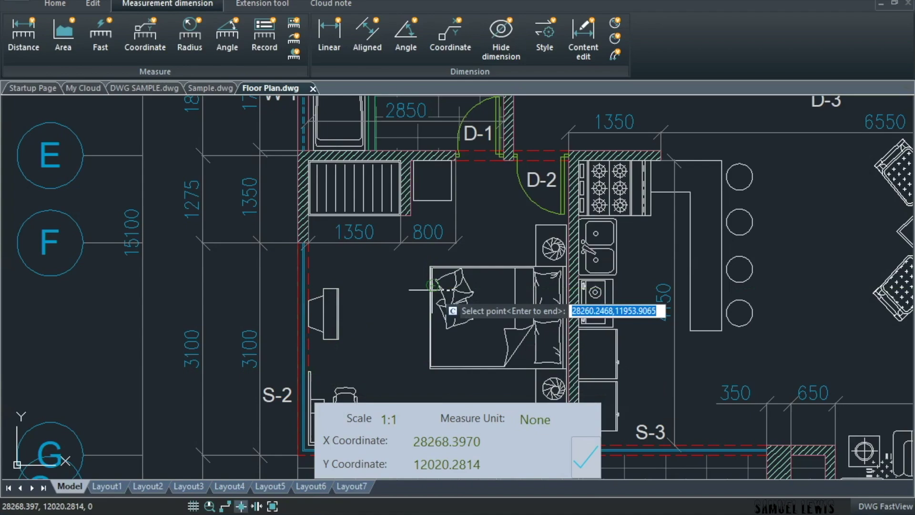
{"action": "left_click", "coordinate": [429, 368]}
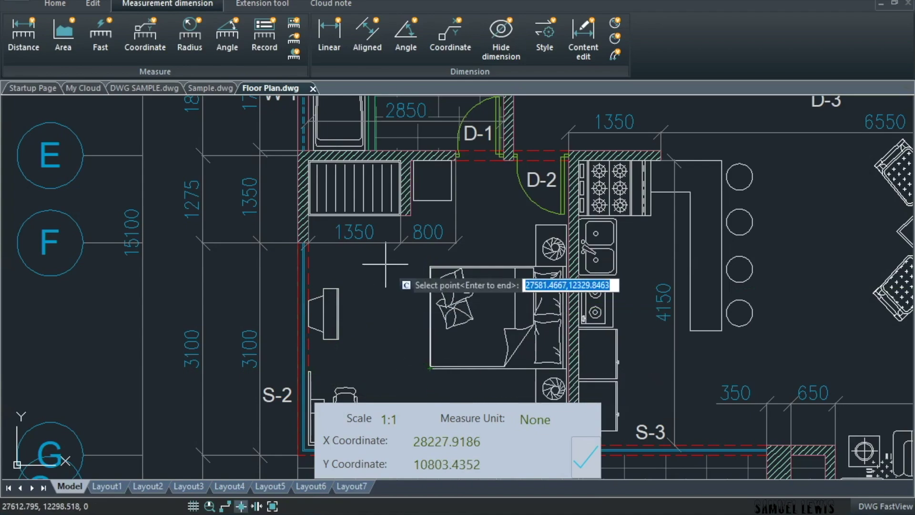
{"action": "scroll", "coordinate": [353, 172], "scroll_direction": "down", "scroll_amount": 4}
{"action": "left_click", "coordinate": [55, 4]}
{"action": "middle_click_drag", "start_coordinate": [444, 155], "coordinate": [351, 125]}
{"action": "middle_click_drag", "start_coordinate": [401, 296], "coordinate": [384, 283]}
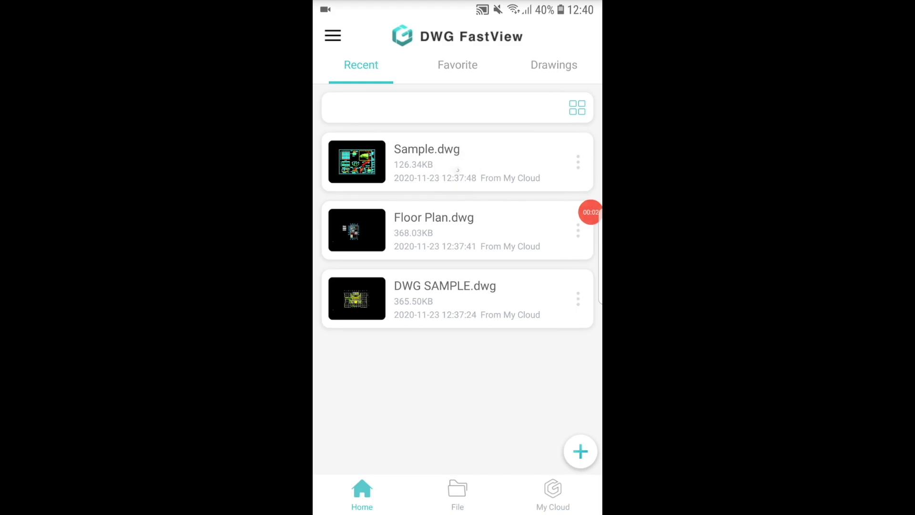
- Look at the My Cloud files in the DWG FastView mobile app, return to the recent drawings and turn off the phone's Wi-Fi
{"action": "left_click", "coordinate": [553, 495]}
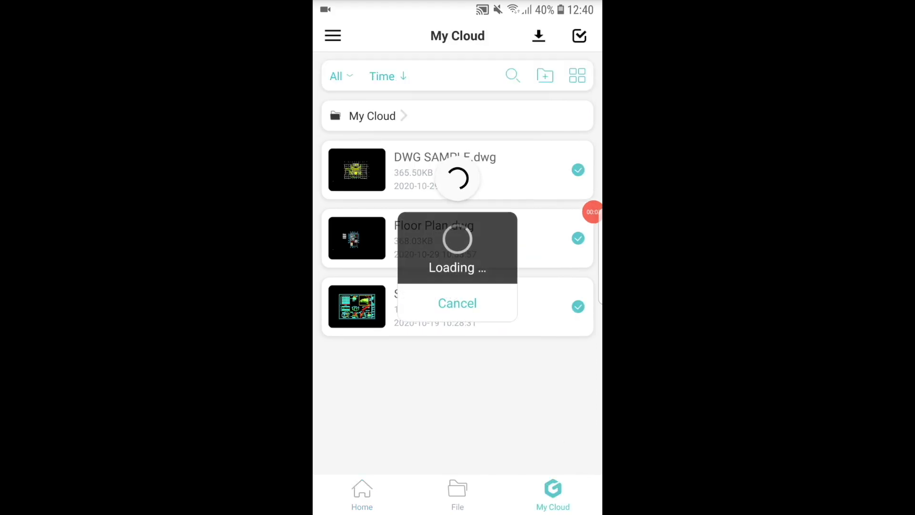
{"action": "left_click", "coordinate": [362, 496]}
{"action": "left_click_drag", "start_coordinate": [458, 4], "coordinate": [458, 191]}
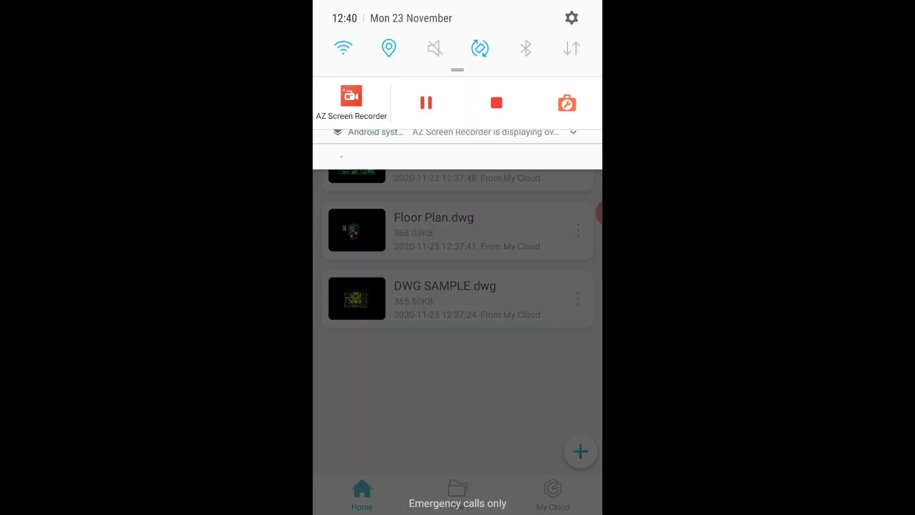
{"action": "left_click", "coordinate": [343, 48]}
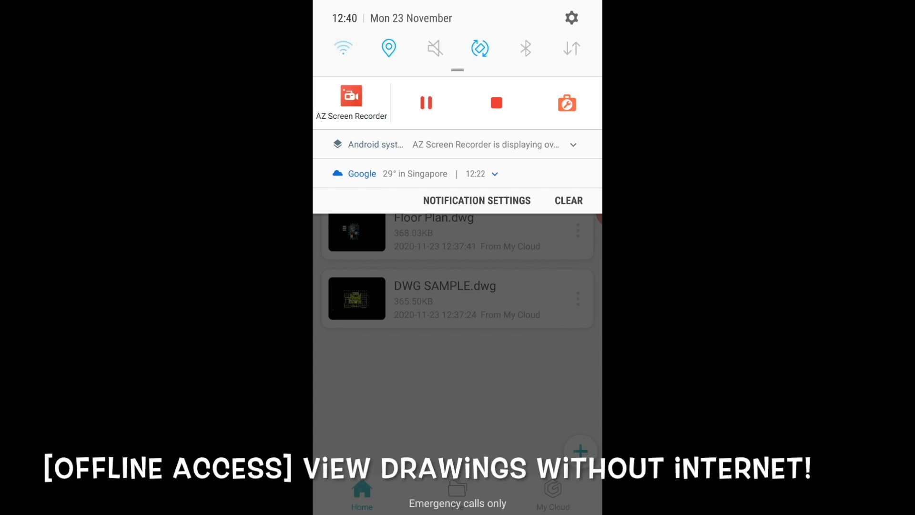
{"action": "left_click_drag", "start_coordinate": [457, 70], "coordinate": [457, 358]}
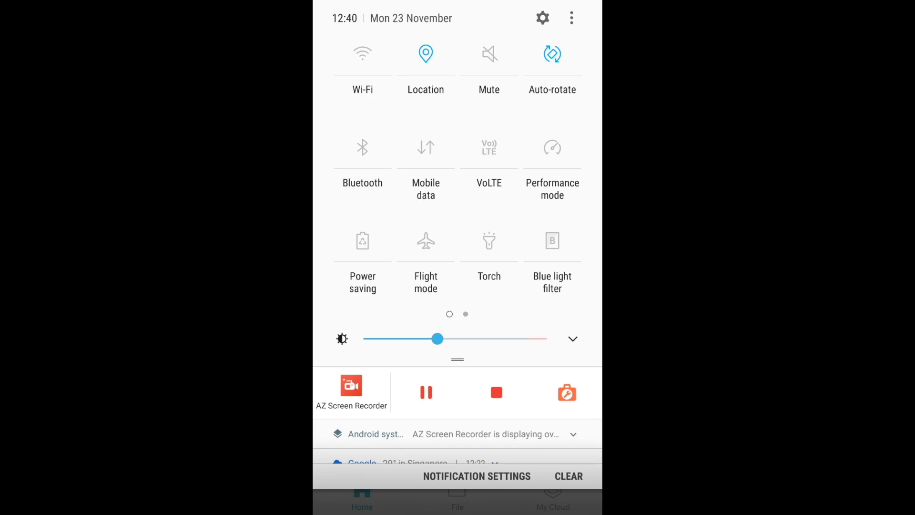
{"action": "left_click_drag", "start_coordinate": [457, 476], "coordinate": [458, 303]}
- Check the My Cloud file list while offline and open Sample.dwg from the recent drawings
{"action": "left_click", "coordinate": [553, 495]}
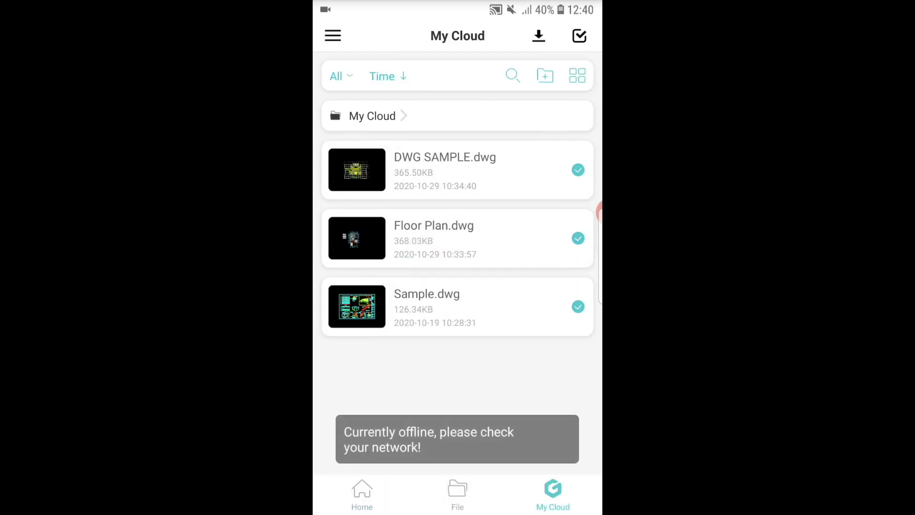
{"action": "left_click", "coordinate": [362, 494]}
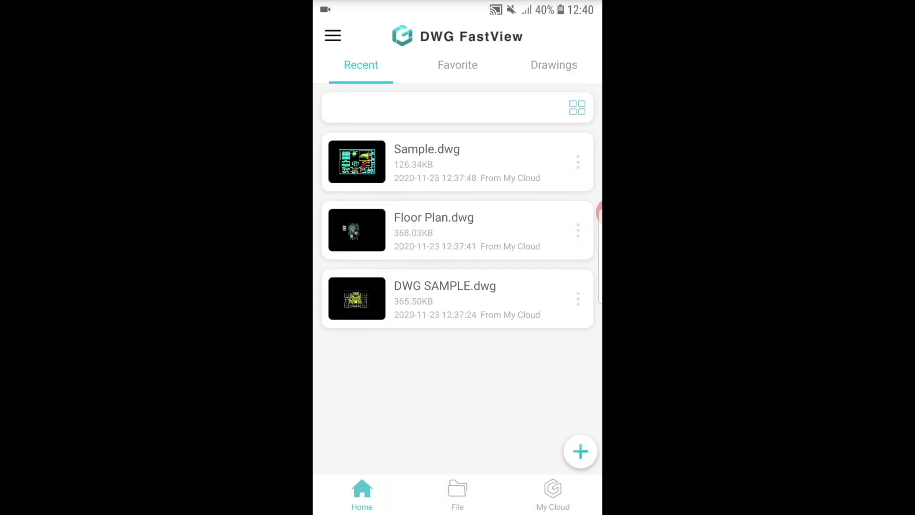
{"action": "left_click", "coordinate": [457, 167]}
{"action": "left_click", "coordinate": [399, 378]}
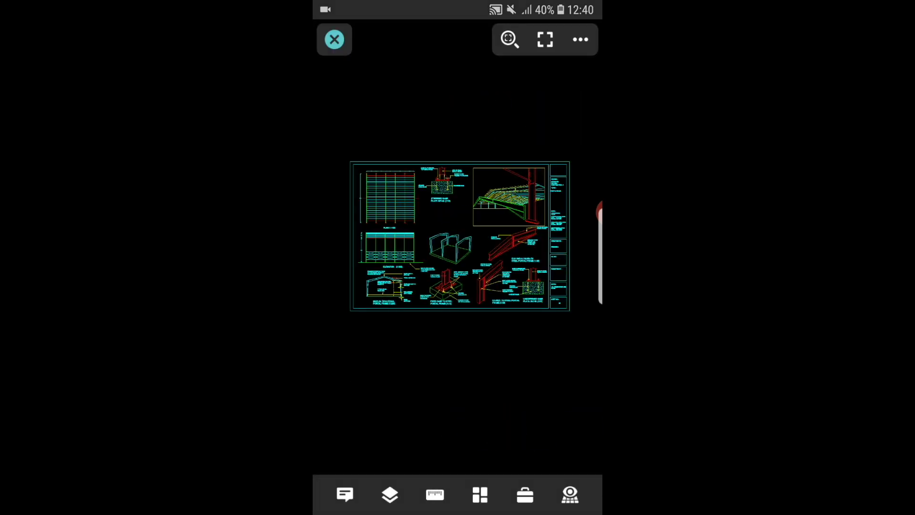
- Examine the stiffened base plate detail and its concrete base in the offline Sample.dwg
{"action": "scroll", "coordinate": [437, 222], "scroll_direction": "up", "scroll_amount": 10}
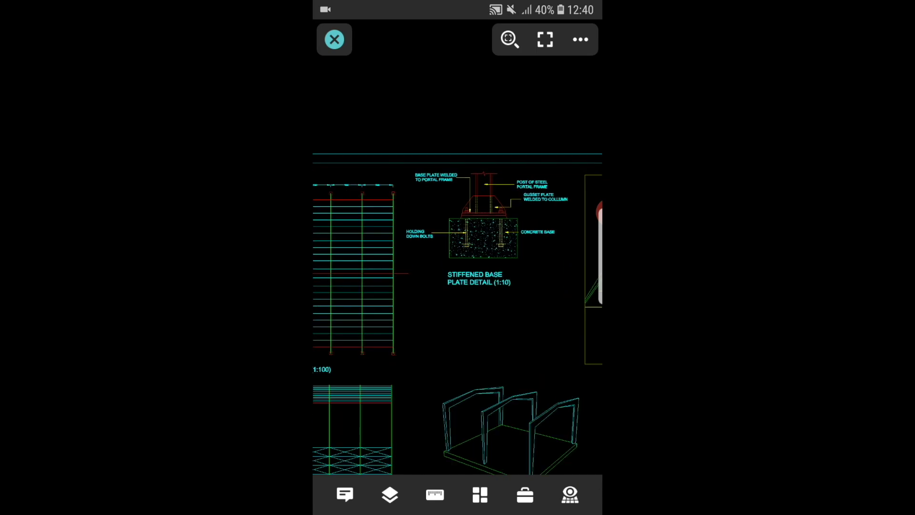
{"action": "scroll", "coordinate": [479, 286], "scroll_direction": "up", "scroll_amount": 5}
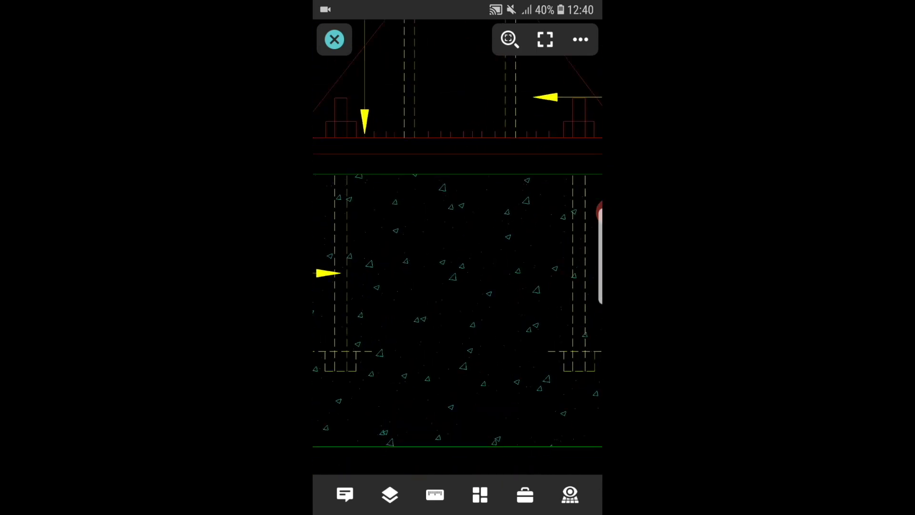
{"action": "scroll", "coordinate": [476, 297], "scroll_direction": "down", "scroll_amount": 7}
{"action": "scroll", "coordinate": [458, 267], "scroll_direction": "down", "scroll_amount": 5}
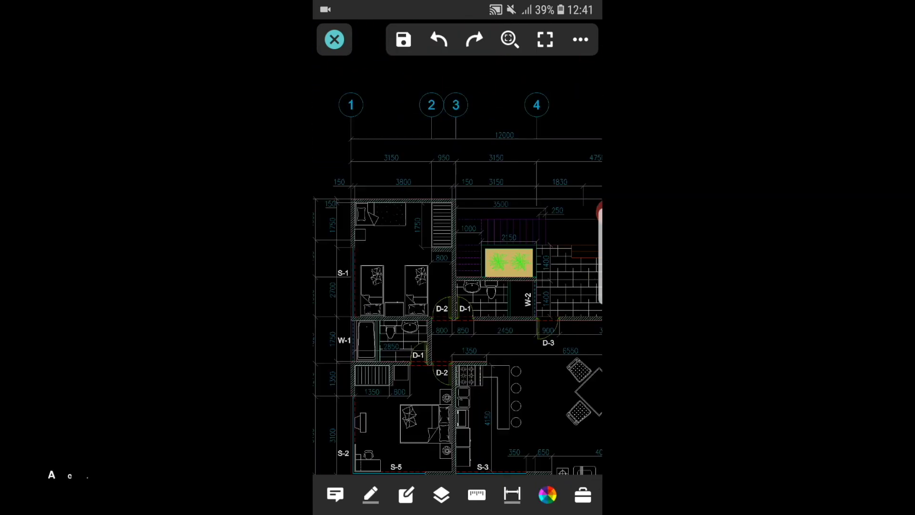
- Examine the rooms and dimensions of the floor plan in the mobile app
{"action": "scroll", "coordinate": [458, 267], "scroll_direction": "up", "scroll_amount": 5}
{"action": "left_click_drag", "start_coordinate": [458, 306], "coordinate": [413, 193]}
{"action": "left_click_drag", "start_coordinate": [525, 334], "coordinate": [386, 233]}
{"action": "left_click_drag", "start_coordinate": [458, 286], "coordinate": [370, 199]}
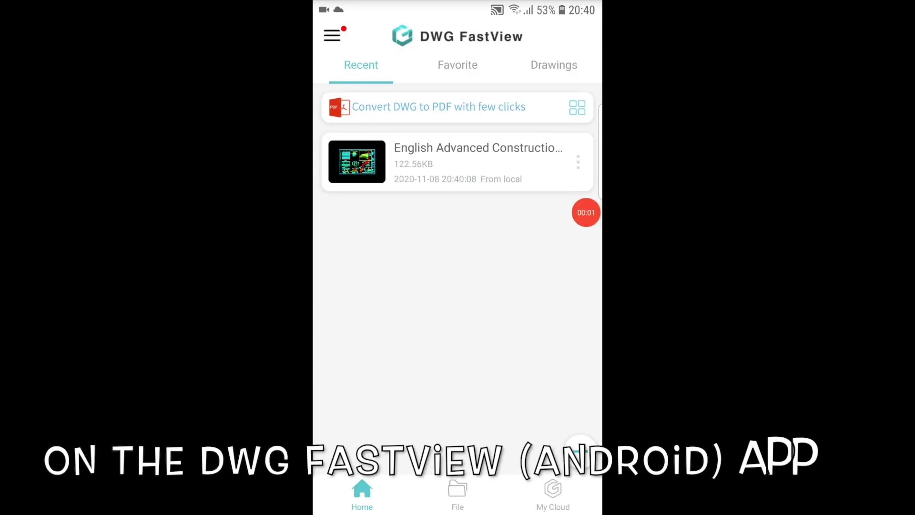
- Open the English Advanced Construction drawing from the recent files and examine its ridge stiffening and haunch details
{"action": "left_click", "coordinate": [457, 163]}
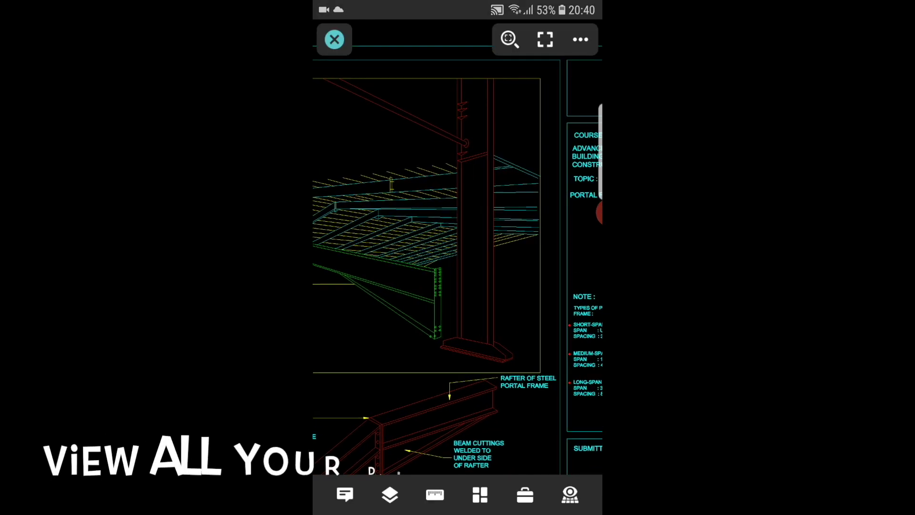
{"action": "scroll", "coordinate": [458, 248], "scroll_direction": "down", "scroll_amount": 5}
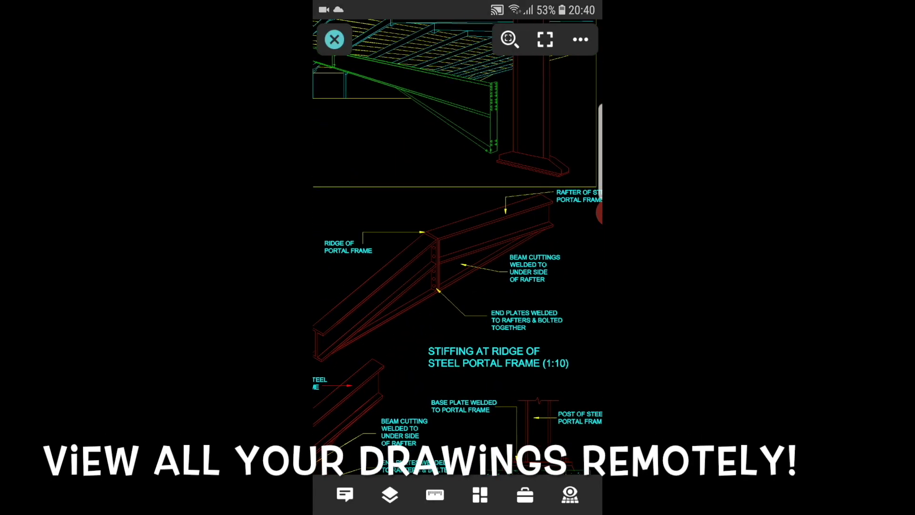
{"action": "scroll", "coordinate": [382, 215], "scroll_direction": "down", "scroll_amount": 2}
{"action": "scroll", "coordinate": [363, 262], "scroll_direction": "up", "scroll_amount": 5}
{"action": "mouse_move", "coordinate": [410, 229]}
{"action": "left_mouse_down"}
{"action": "mouse_move", "coordinate": [498, 265]}
{"action": "mouse_move", "coordinate": [428, 250]}
{"action": "left_mouse_up"}
{"action": "scroll", "coordinate": [477, 277], "scroll_direction": "down", "scroll_amount": 2}
- Measure a distance on the haunch detail using the upper end of the rafter, keeping Simulated Mouse on
{"action": "left_click", "coordinate": [434, 495]}
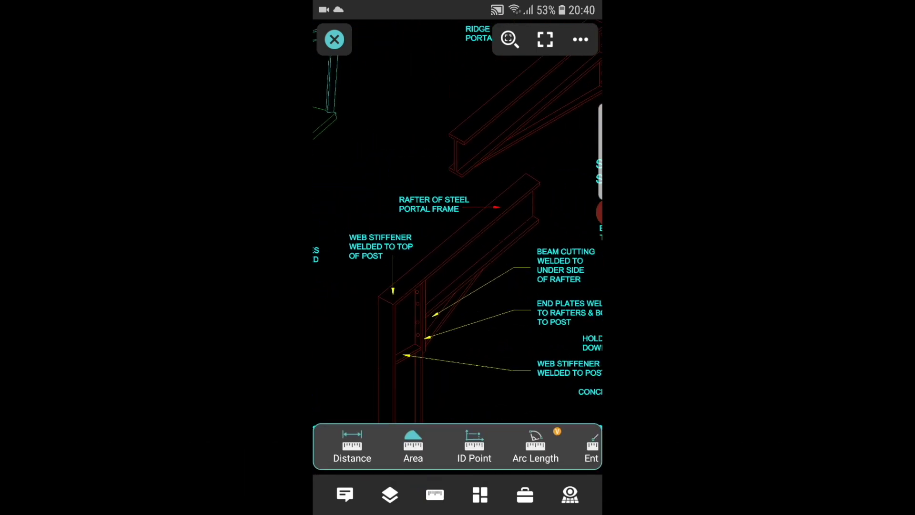
{"action": "left_click", "coordinate": [352, 446]}
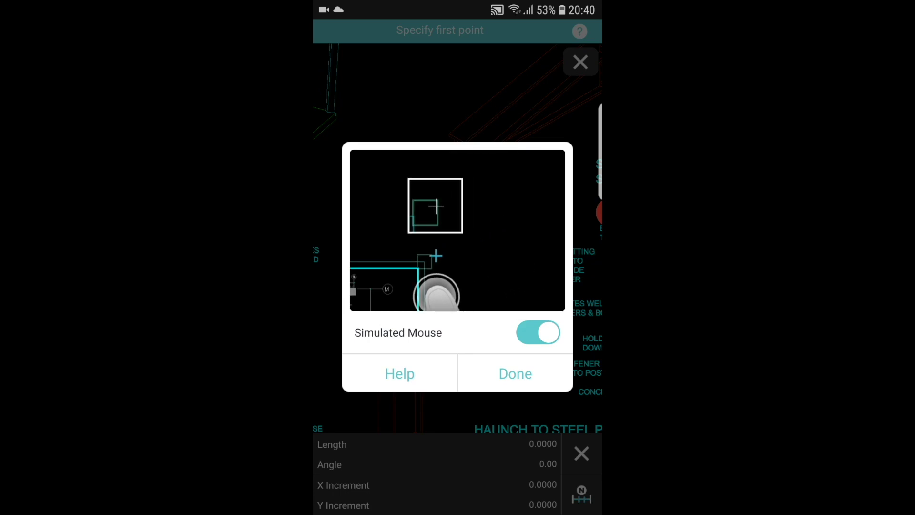
{"action": "left_click", "coordinate": [515, 374]}
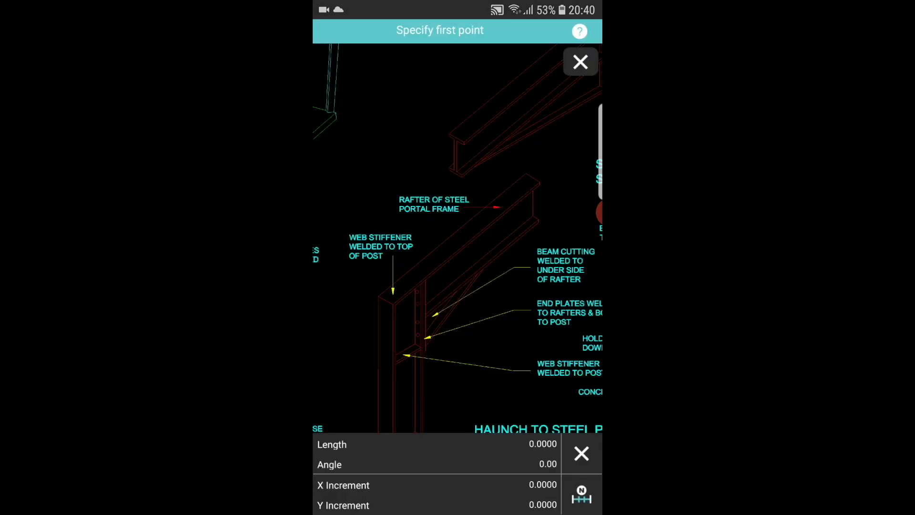
{"action": "left_click_drag", "start_coordinate": [384, 252], "coordinate": [526, 173]}
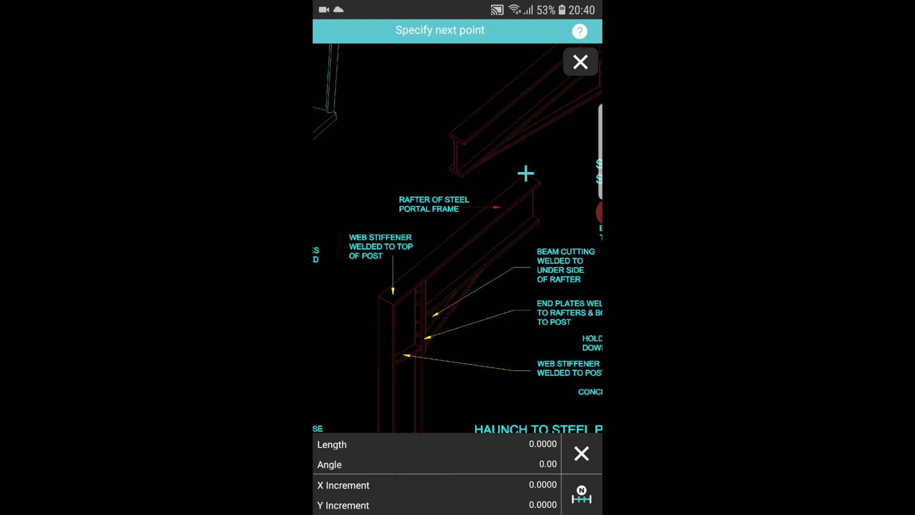
{"action": "mouse_move", "coordinate": [458, 239]}
{"action": "left_mouse_down"}
{"action": "mouse_move", "coordinate": [424, 267]}
{"action": "mouse_move", "coordinate": [447, 246]}
{"action": "mouse_move", "coordinate": [513, 221]}
{"action": "left_mouse_up"}
{"action": "left_click_drag", "start_coordinate": [422, 210], "coordinate": [432, 276]}
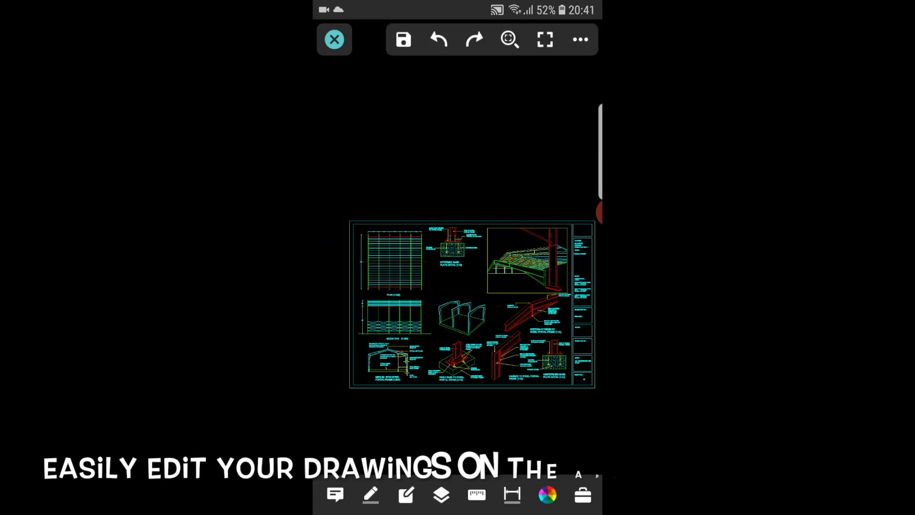
- Select two horizontal lines in the 1:100 plan view and start moving them together within the plan
{"action": "left_click", "coordinate": [385, 226]}
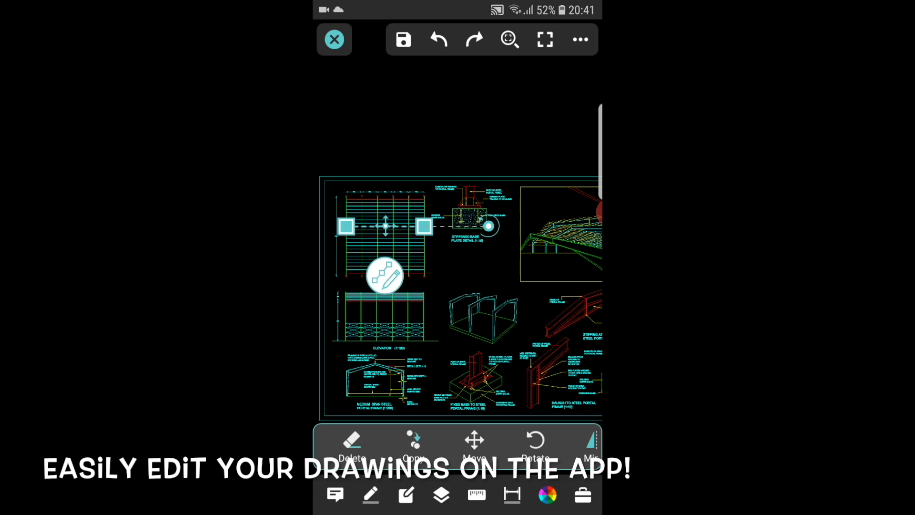
{"action": "left_click", "coordinate": [385, 243]}
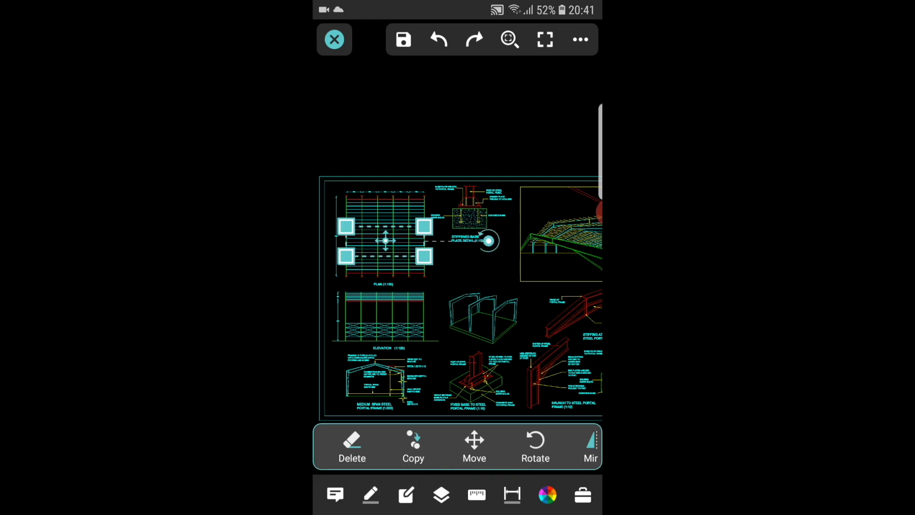
{"action": "mouse_move", "coordinate": [385, 241]}
{"action": "left_mouse_down"}
{"action": "mouse_move", "coordinate": [424, 217]}
{"action": "mouse_move", "coordinate": [464, 250]}
{"action": "mouse_move", "coordinate": [471, 239]}
{"action": "mouse_move", "coordinate": [377, 241]}
{"action": "left_mouse_up"}
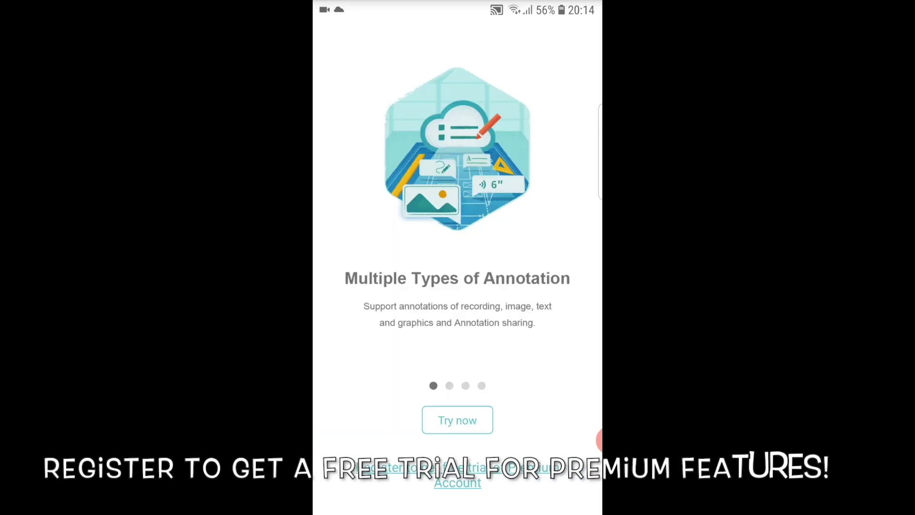
- Open the registration form for the Premium account free trial from the welcome pages
{"action": "left_click", "coordinate": [458, 475]}
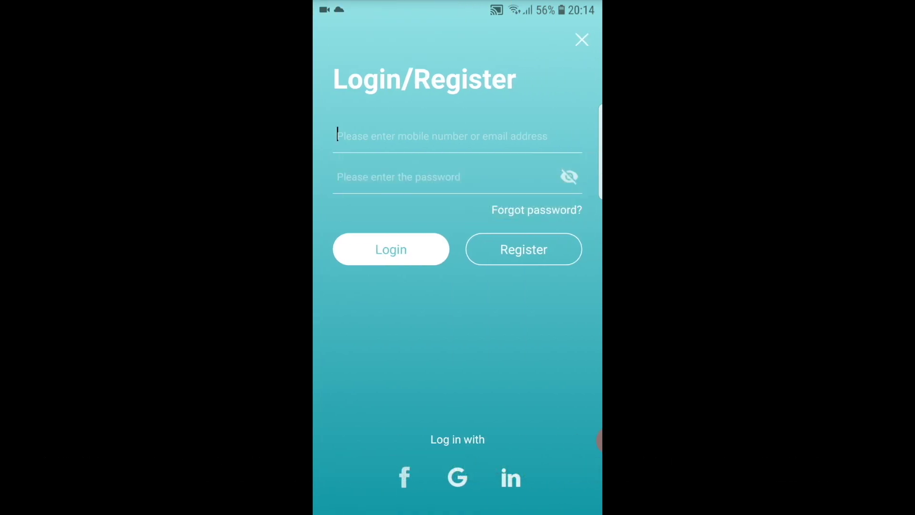
{"action": "left_click", "coordinate": [524, 249]}
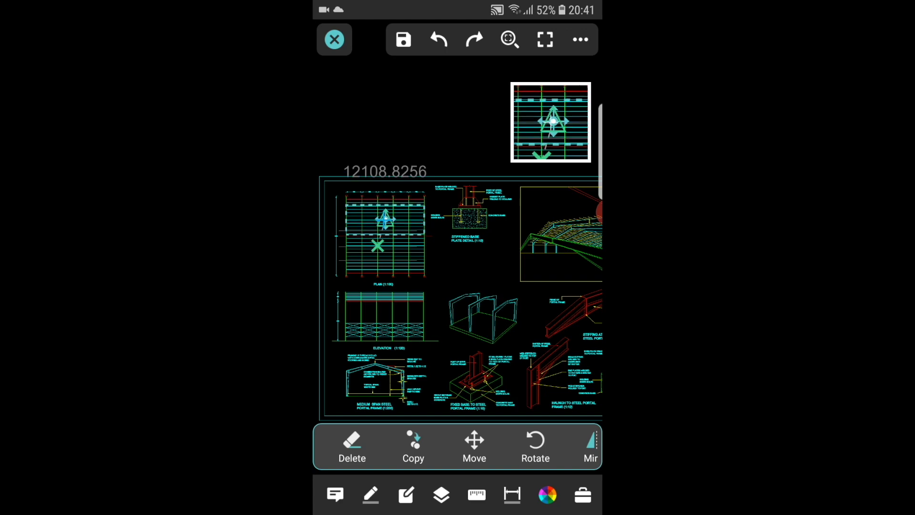
- Move the two selected plan lines slightly lower, by about 3719 units, and deselect them
{"action": "left_click_drag", "start_coordinate": [376, 244], "coordinate": [386, 249]}
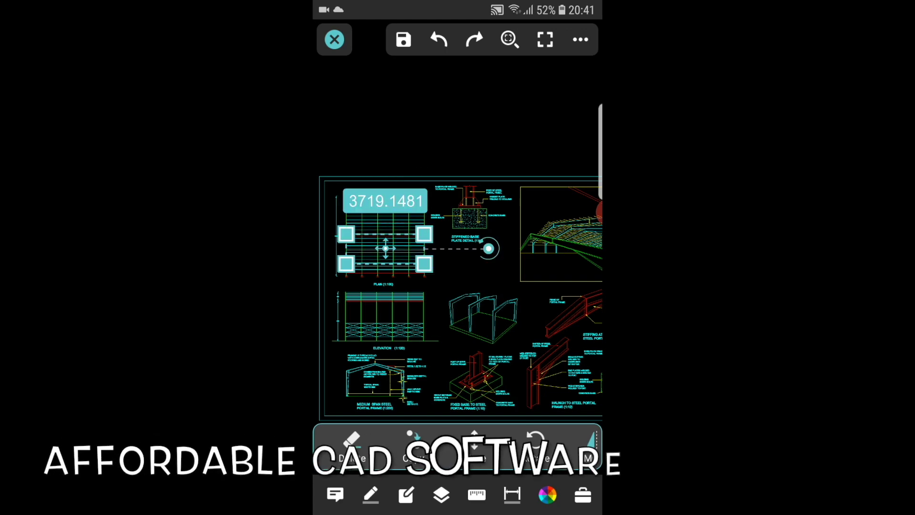
{"action": "key", "text": "Escape"}
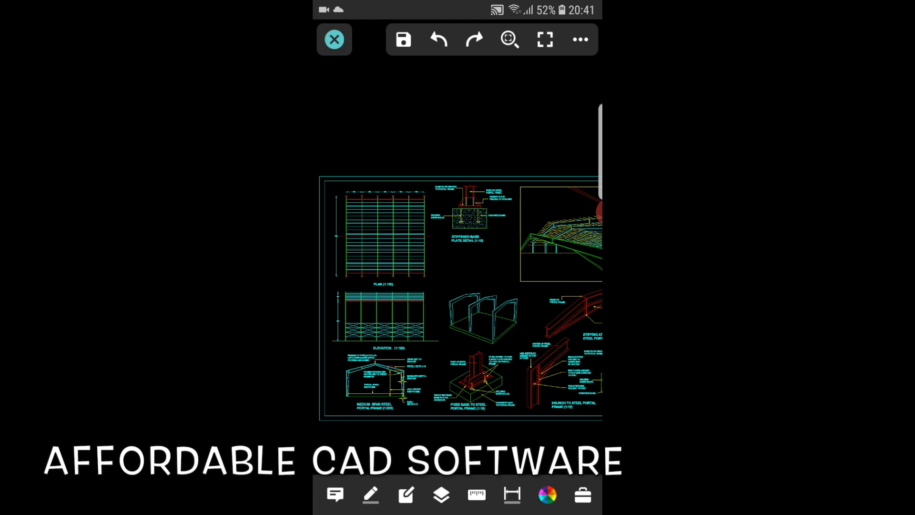
{"action": "left_click", "coordinate": [477, 494]}
{"action": "left_click", "coordinate": [441, 494]}
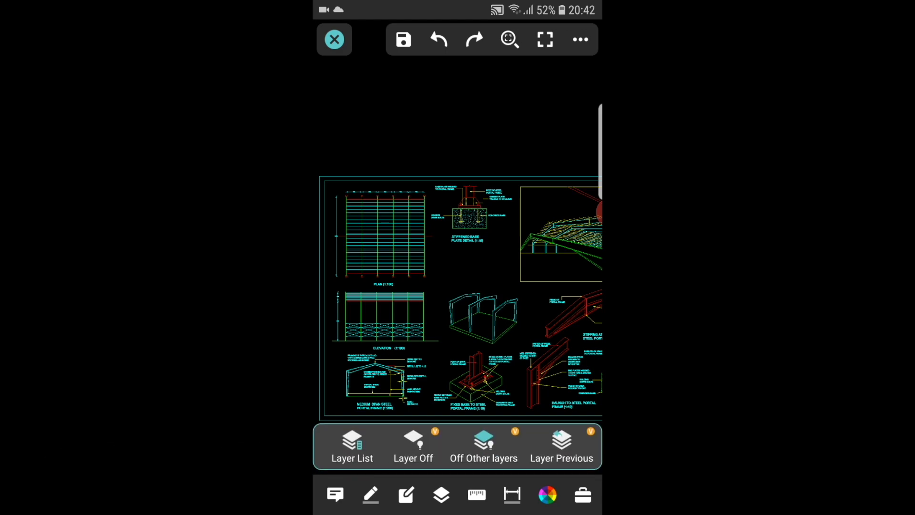
{"action": "left_click", "coordinate": [412, 446]}
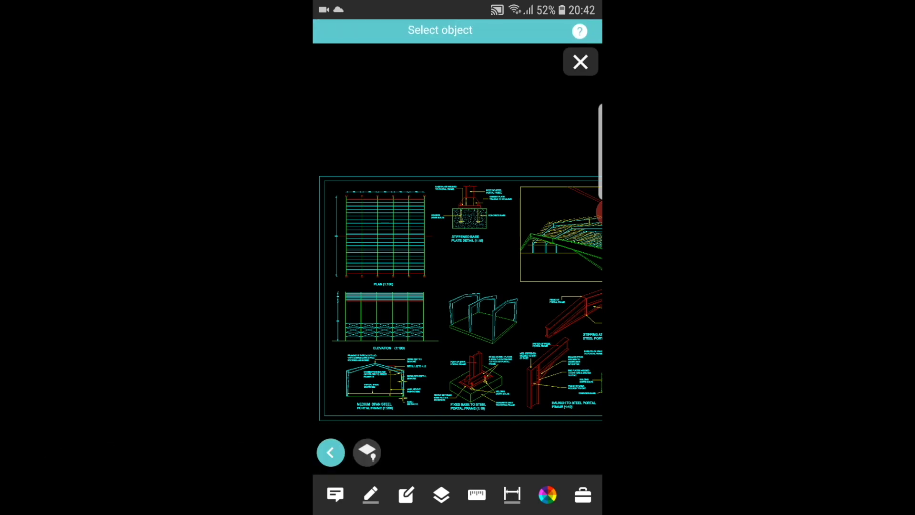
{"action": "left_click", "coordinate": [331, 452]}
{"action": "left_click", "coordinate": [484, 446]}
{"action": "left_click", "coordinate": [330, 452]}
- Open the layer list and turn the BOUNDARY layer off and back on
{"action": "left_click", "coordinate": [351, 445]}
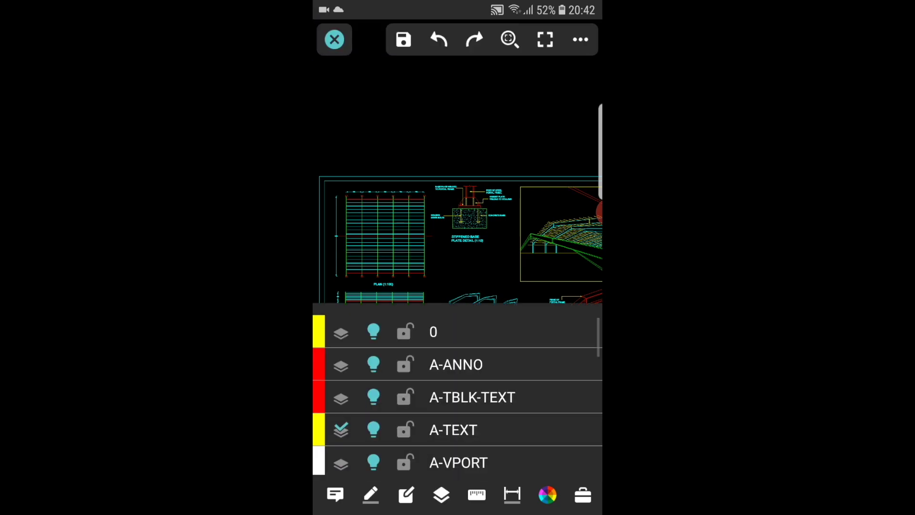
{"action": "scroll", "coordinate": [457, 396], "scroll_direction": "down", "scroll_amount": 3}
{"action": "left_click", "coordinate": [374, 371]}
{"action": "left_click", "coordinate": [373, 372]}
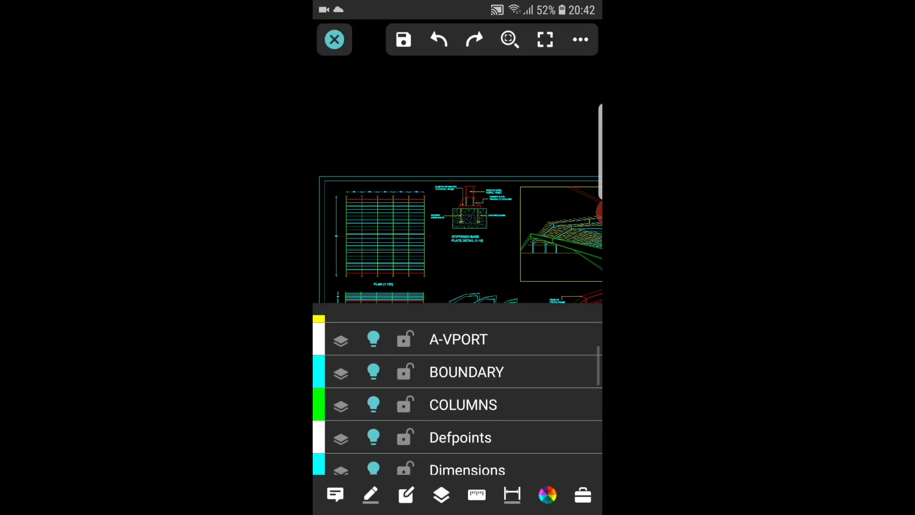
{"action": "left_click", "coordinate": [374, 372]}
{"action": "left_click", "coordinate": [374, 372]}
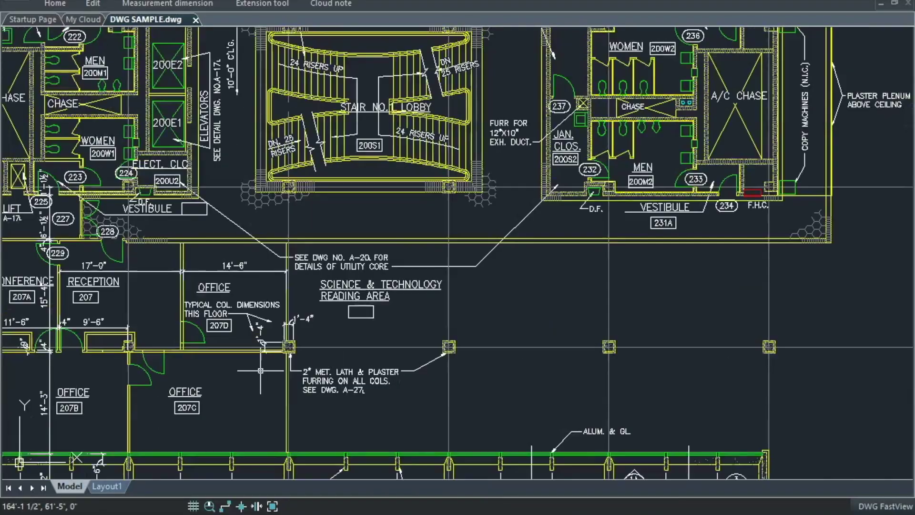
- Switch to DWG SAMPLE.dwg in the desktop DWG FastView and examine the offices, lobbies and stair areas of the floor plan
{"action": "scroll", "coordinate": [458, 252], "scroll_direction": "down", "scroll_amount": 3}
{"action": "scroll", "coordinate": [419, 324], "scroll_direction": "up", "scroll_amount": 3}
{"action": "scroll", "coordinate": [65, 175], "scroll_direction": "up", "scroll_amount": 3}
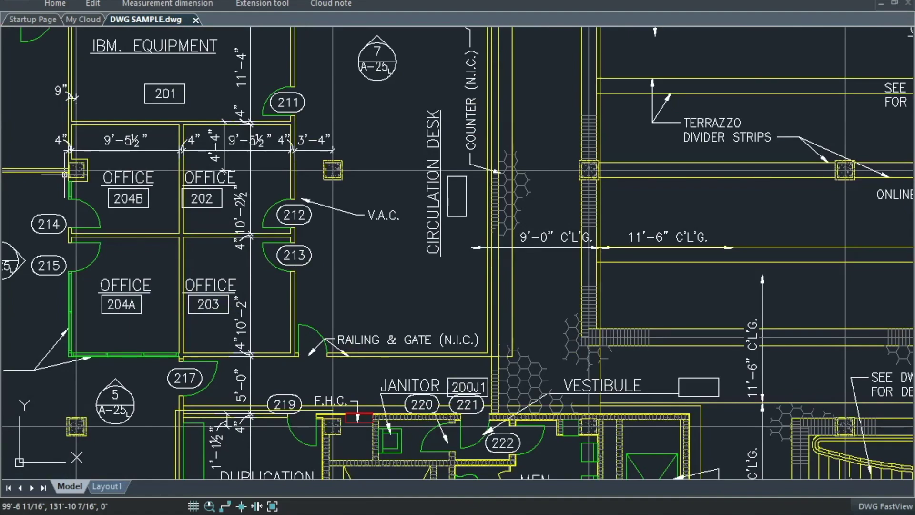
{"action": "scroll", "coordinate": [65, 175], "scroll_direction": "down", "scroll_amount": 4}
{"action": "scroll", "coordinate": [243, 120], "scroll_direction": "up", "scroll_amount": 2}
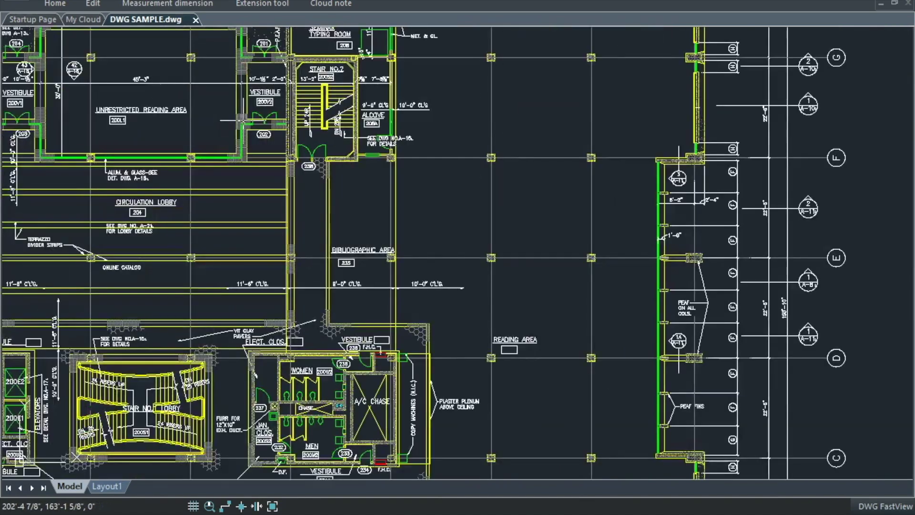
{"action": "scroll", "coordinate": [240, 104], "scroll_direction": "up", "scroll_amount": 4}
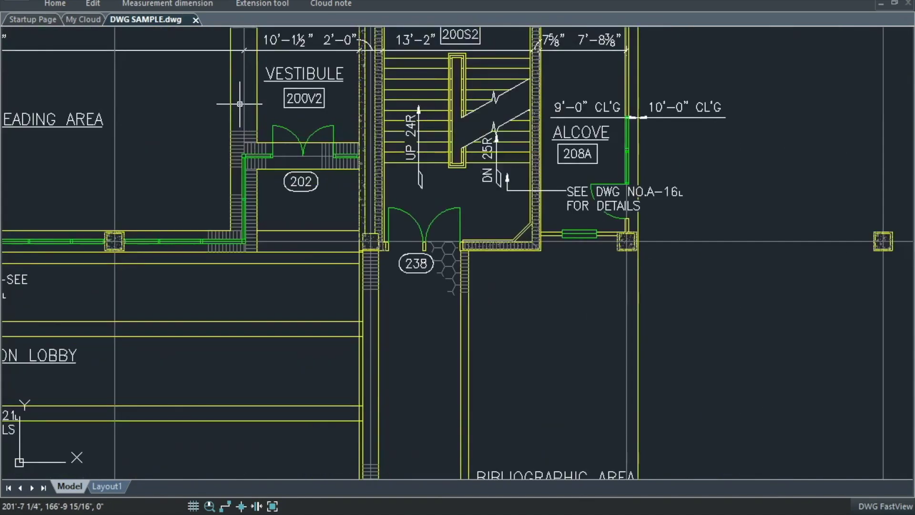